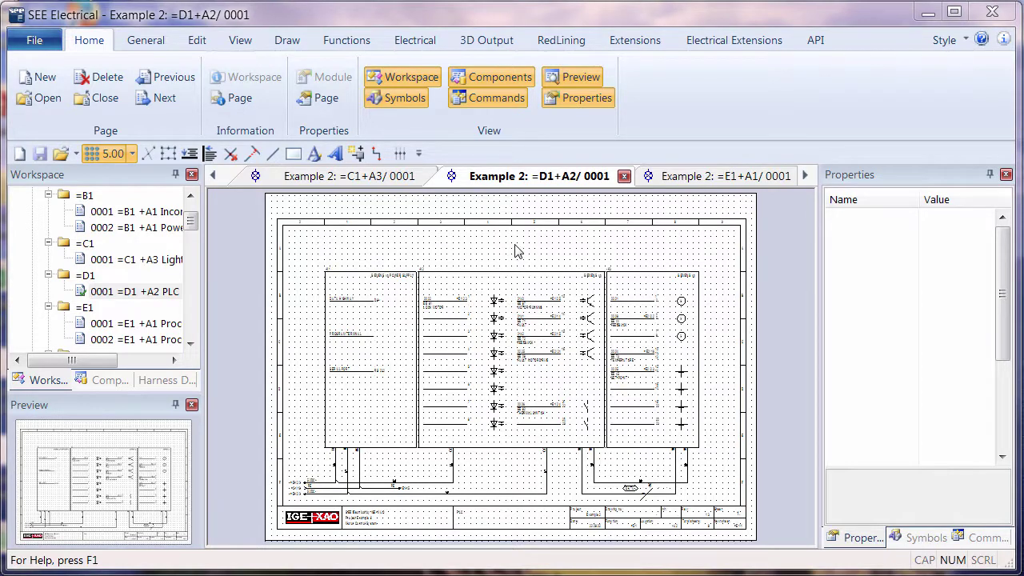
Open the Report Generator from the File menu to list designs such as BOM.seerep
click(35, 40)
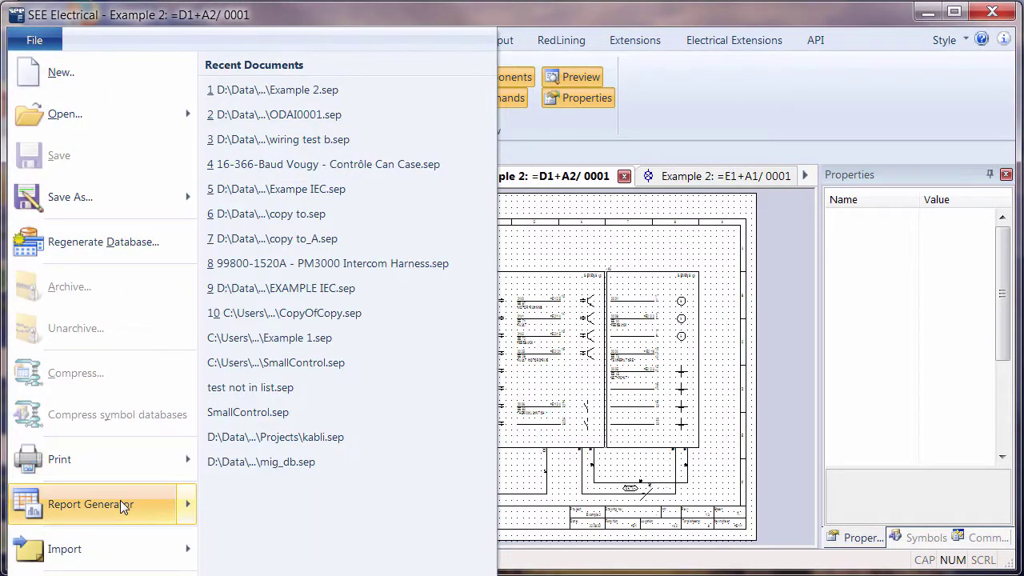
mouse_move(125, 504)
click(284, 117)
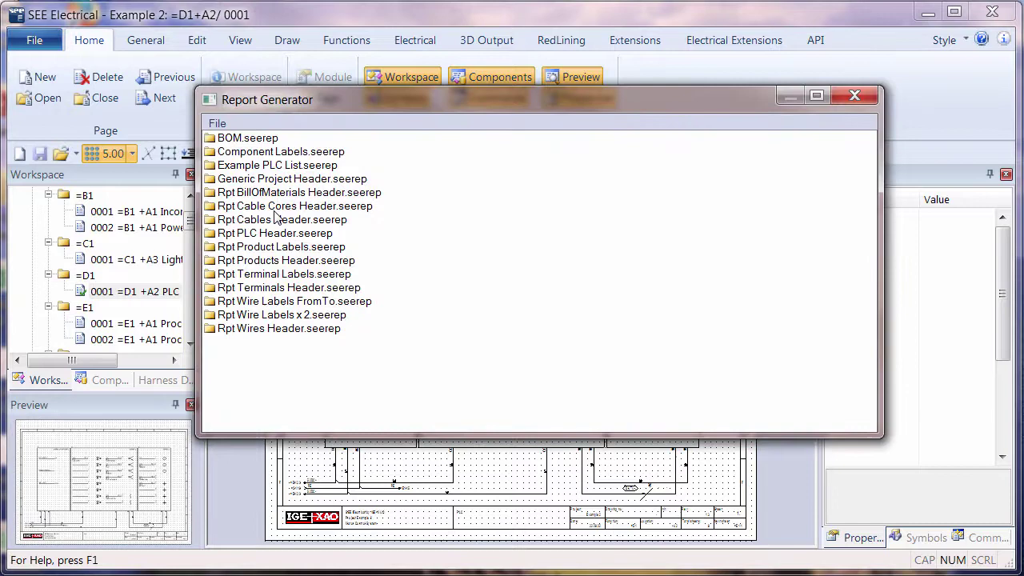
Create a new report design saved as BOM_Totals in the Templates folder
click(217, 123)
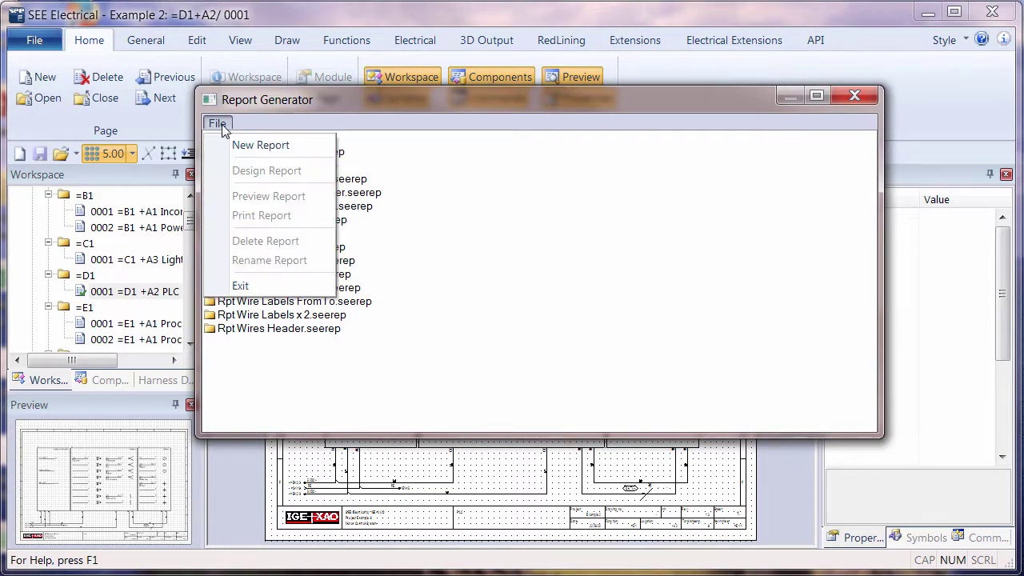
click(277, 152)
text(BOM_Totals)
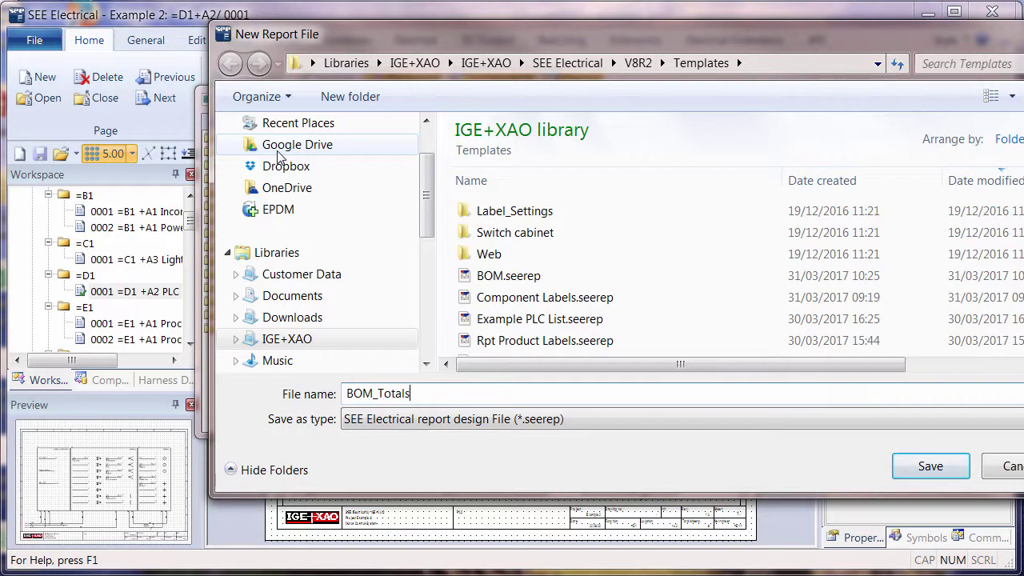
click(932, 467)
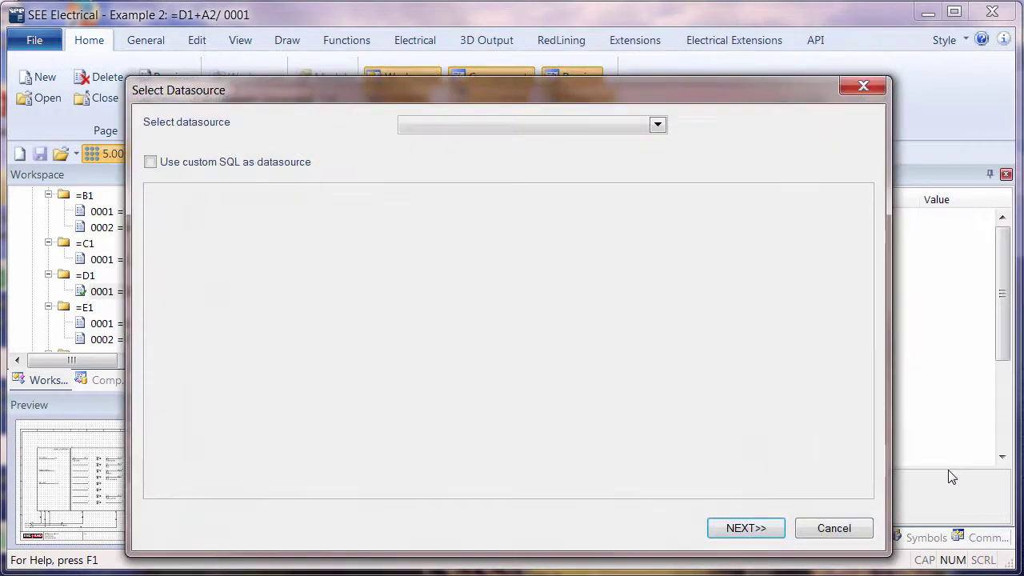
Set a pasted custom SQL SELECT on Export_3100 as the report's datasource
click(150, 162)
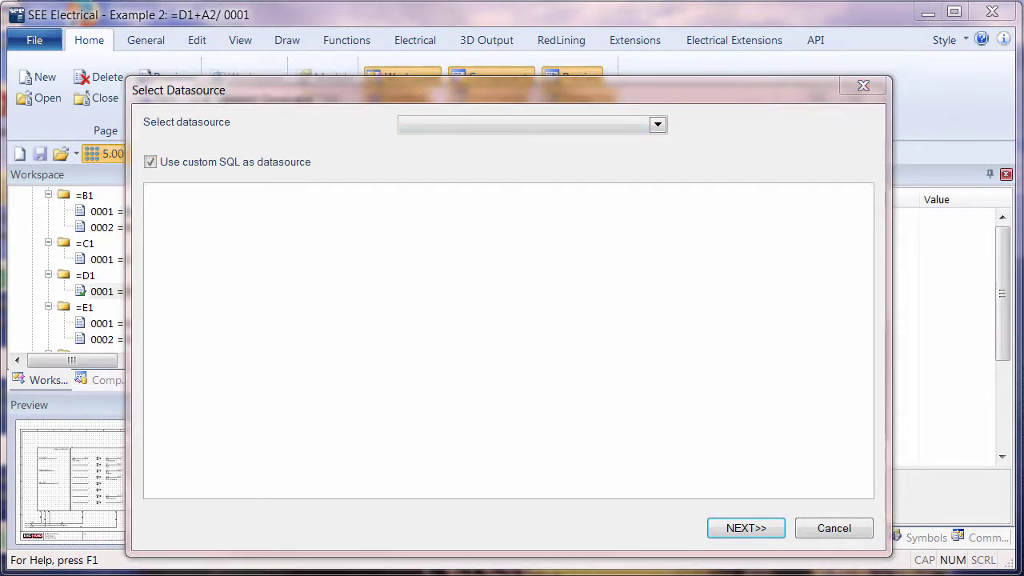
click(197, 225)
text(SELECT  [160040] AS [Type] , [12000005] AS [Type description] , [12000006] AS [Goods group] , [12000007] AS [Manufacturer (H)] , [180040] AS [Quantity] , [12000150] AS [Price] FROM Export_3100)
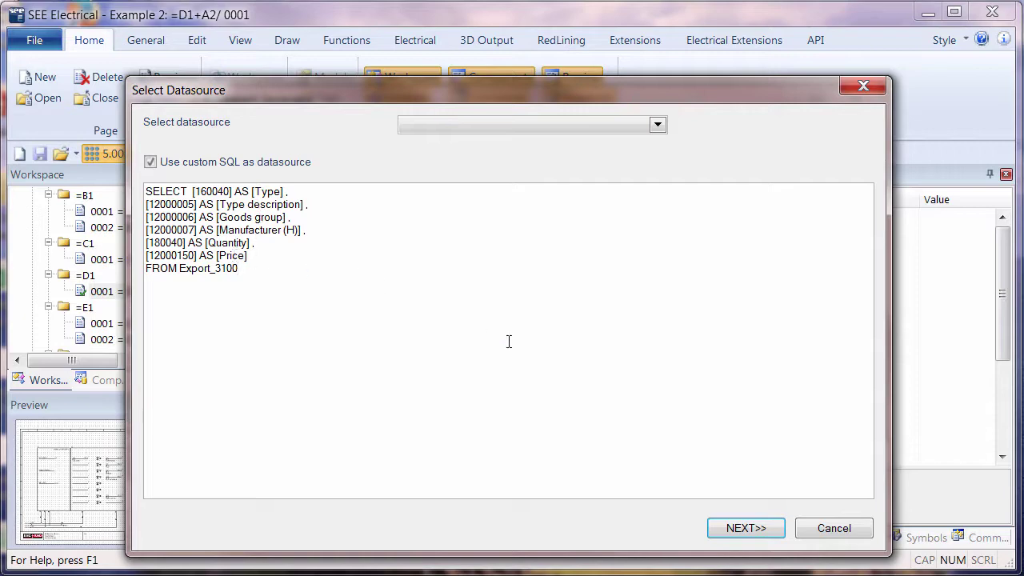
click(745, 530)
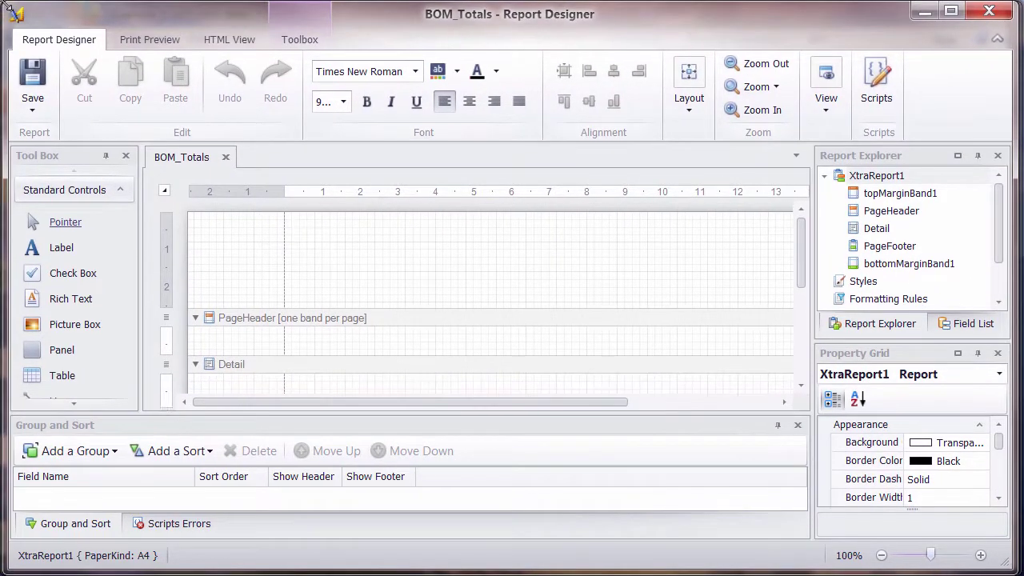
Set the report's Data Member to Table
click(164, 192)
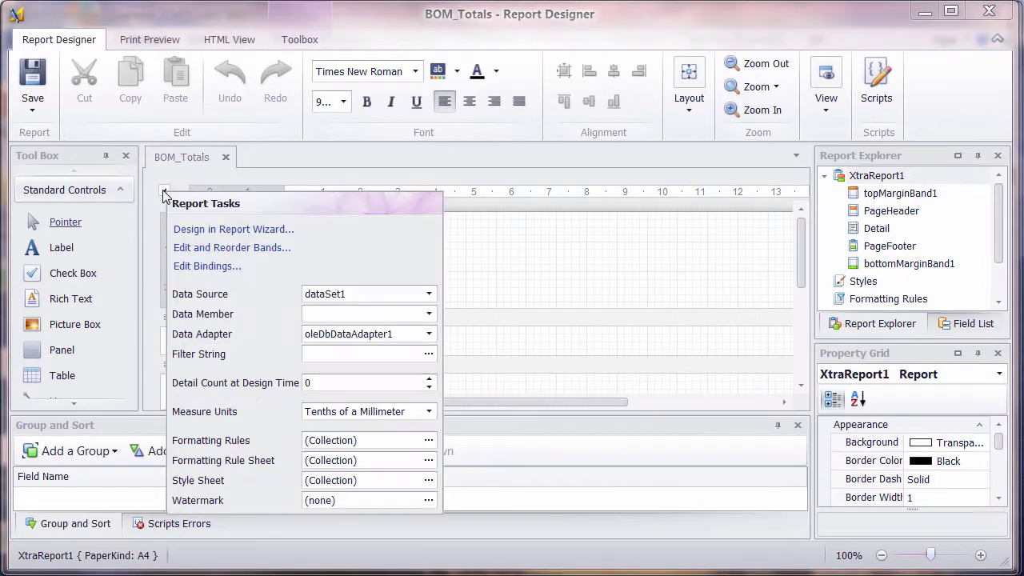
click(428, 314)
click(371, 352)
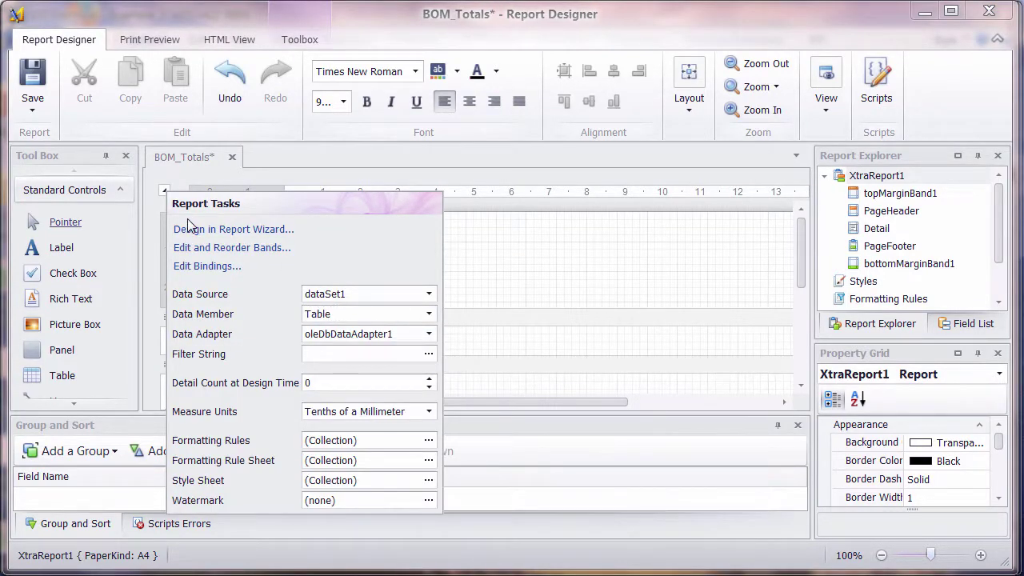
click(164, 192)
Change the top margin band's font to Arial
click(429, 274)
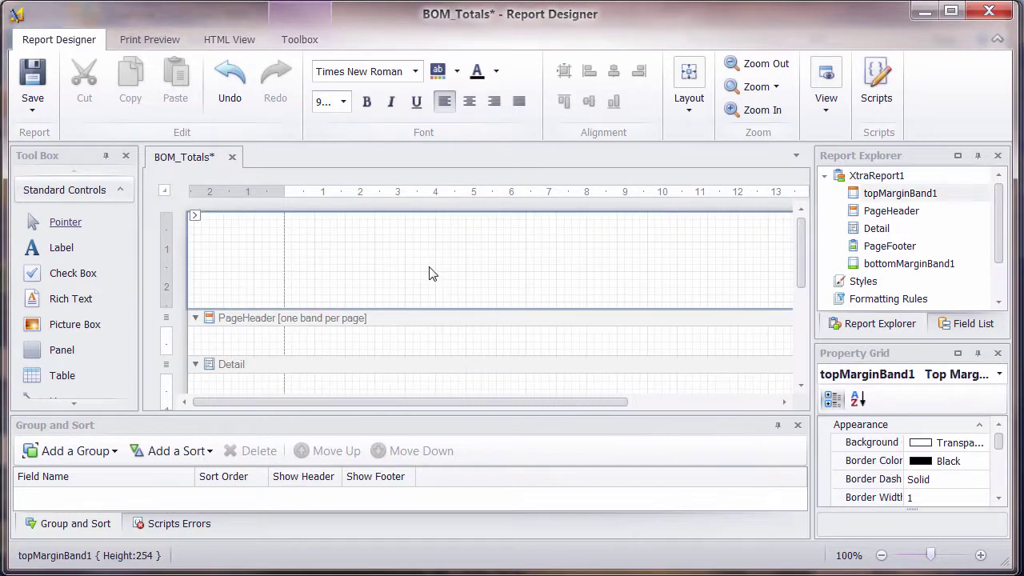
click(61, 373)
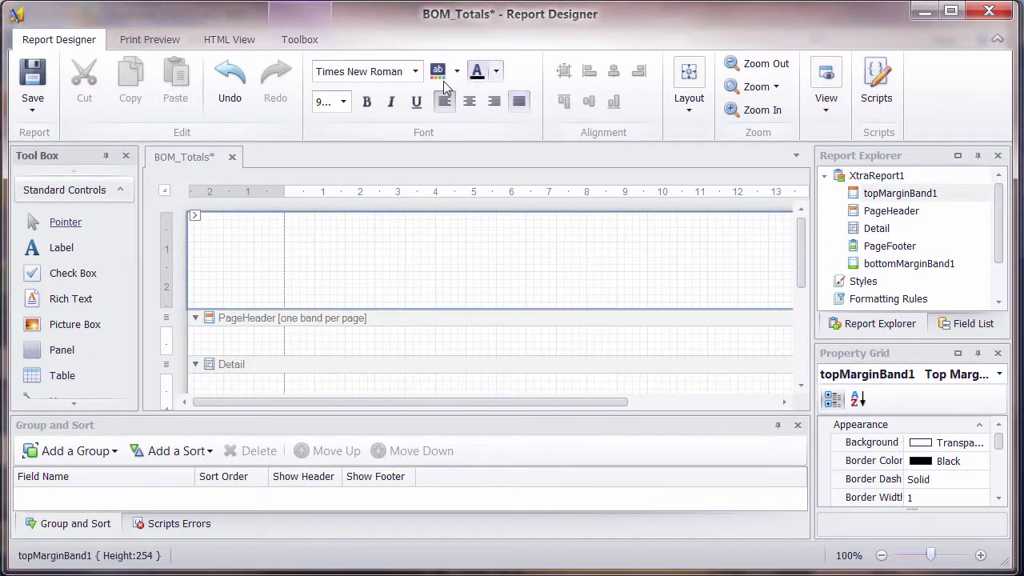
click(415, 71)
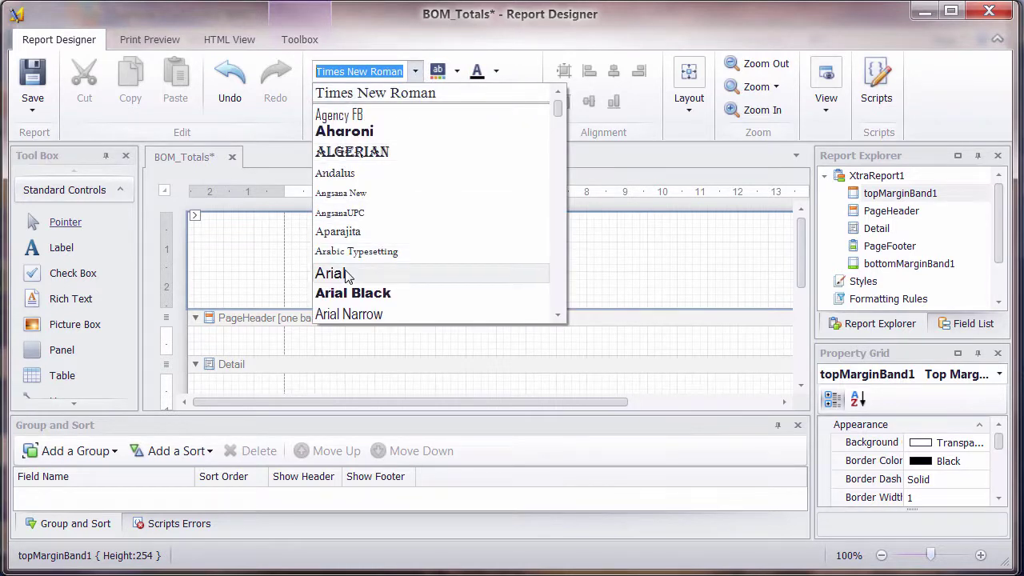
click(535, 274)
drag(800, 235, 800, 262)
Place a three-cell table in the Detail band and shrink the band to fit
click(72, 379)
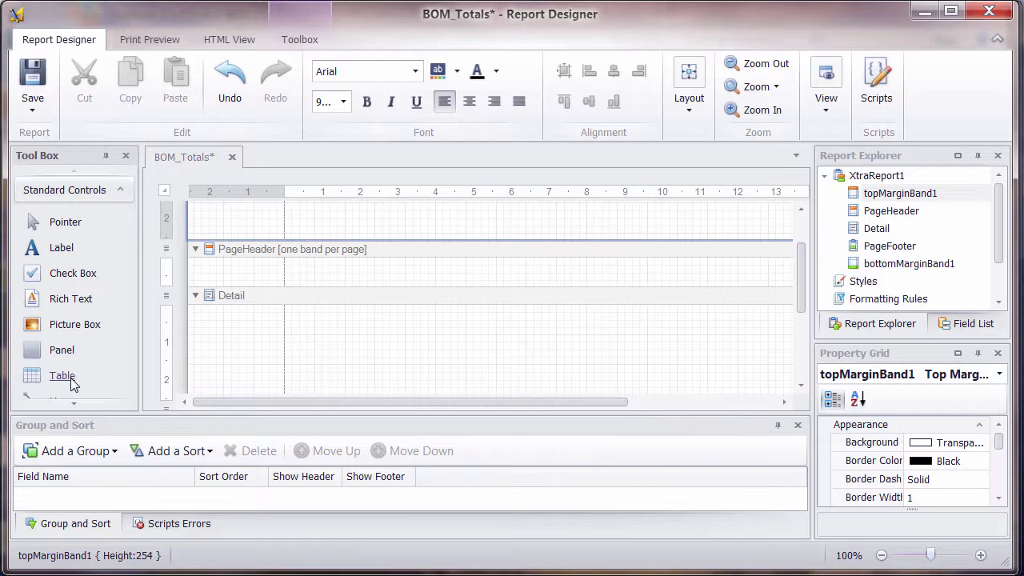
drag(67, 383, 427, 323)
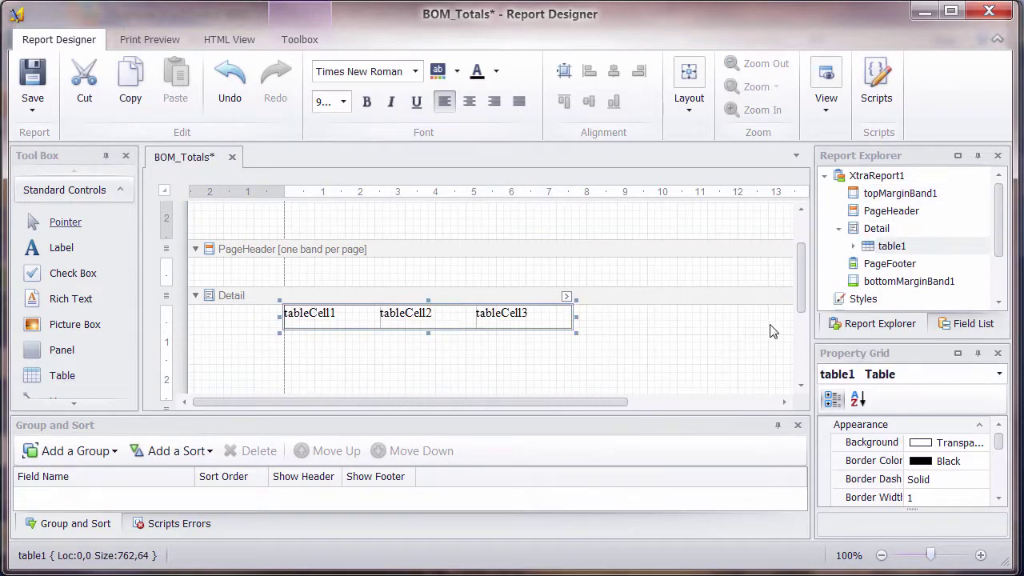
scroll(774, 323, down, 2)
drag(488, 357, 494, 285)
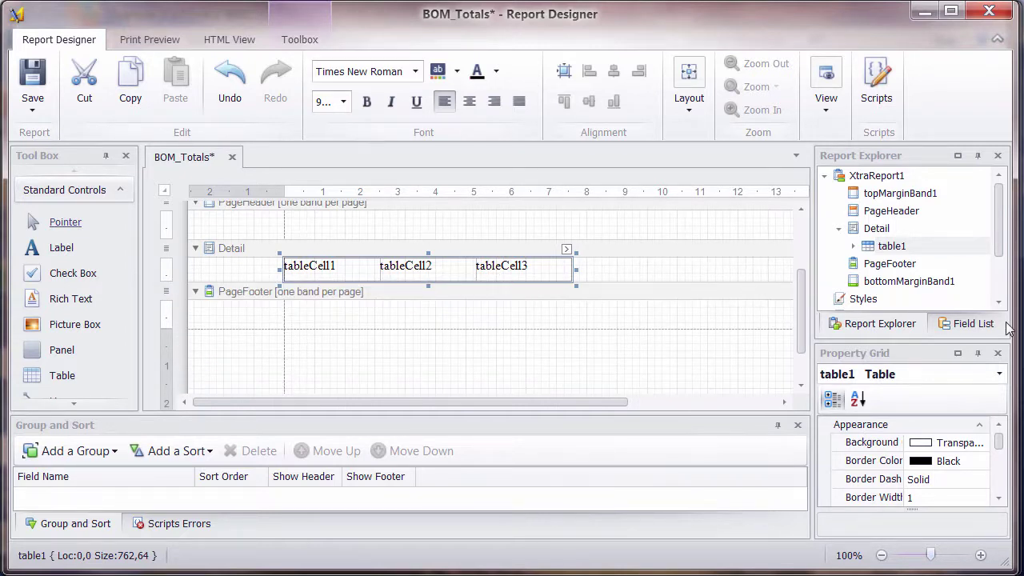
Bind the three cells to the Type, Type description and Quantity fields
click(967, 323)
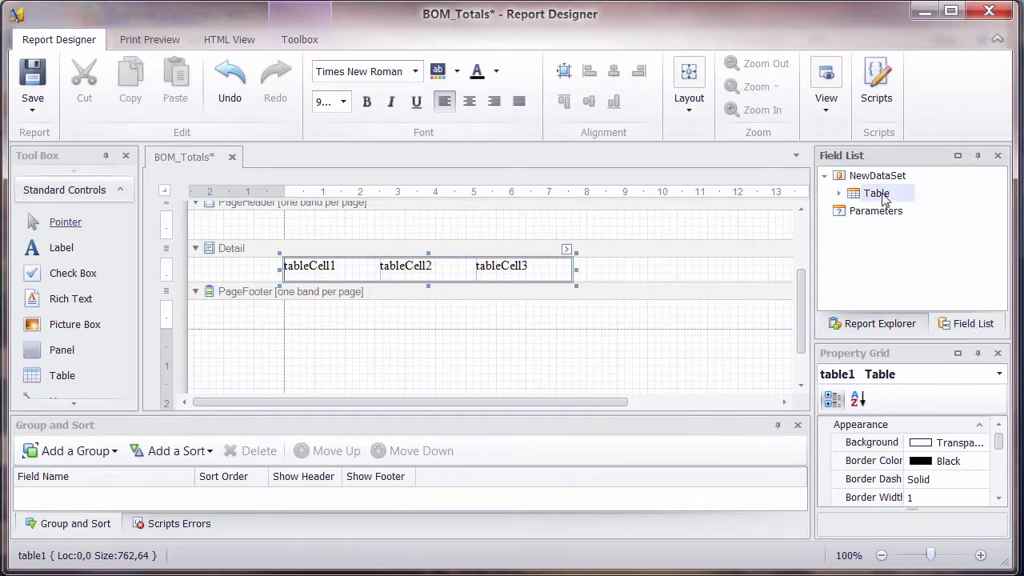
click(839, 194)
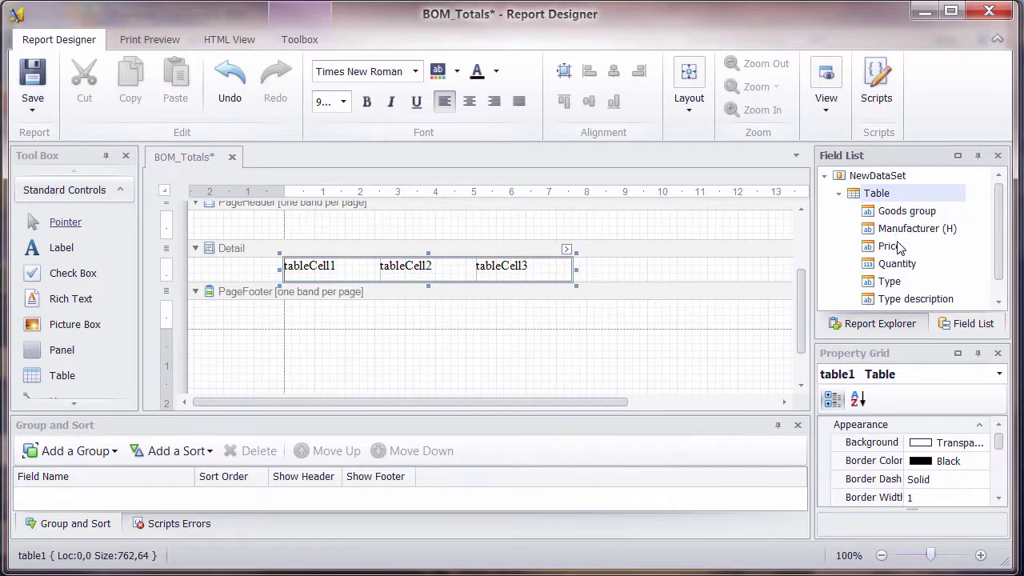
drag(888, 282, 356, 272)
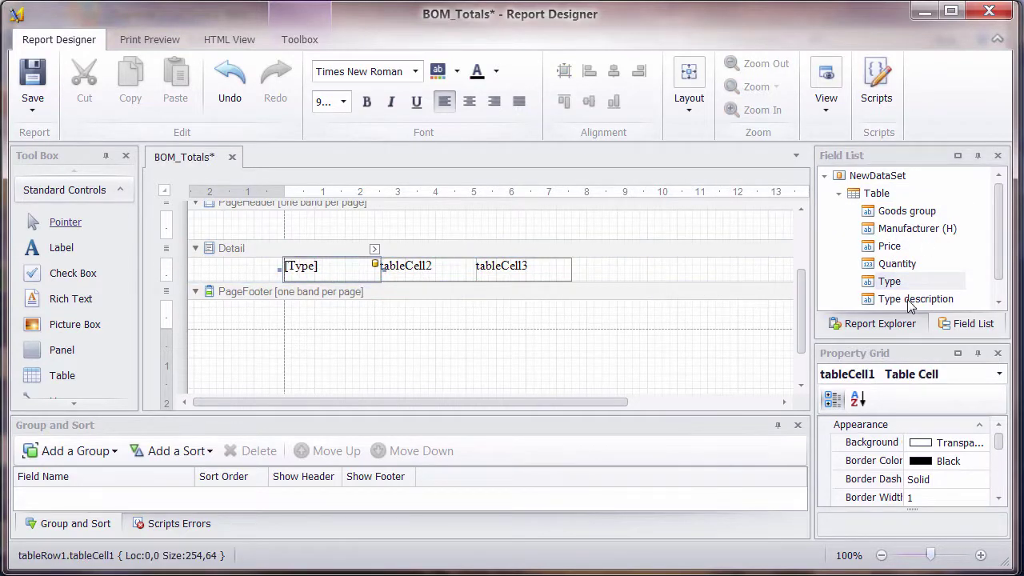
drag(912, 298, 435, 278)
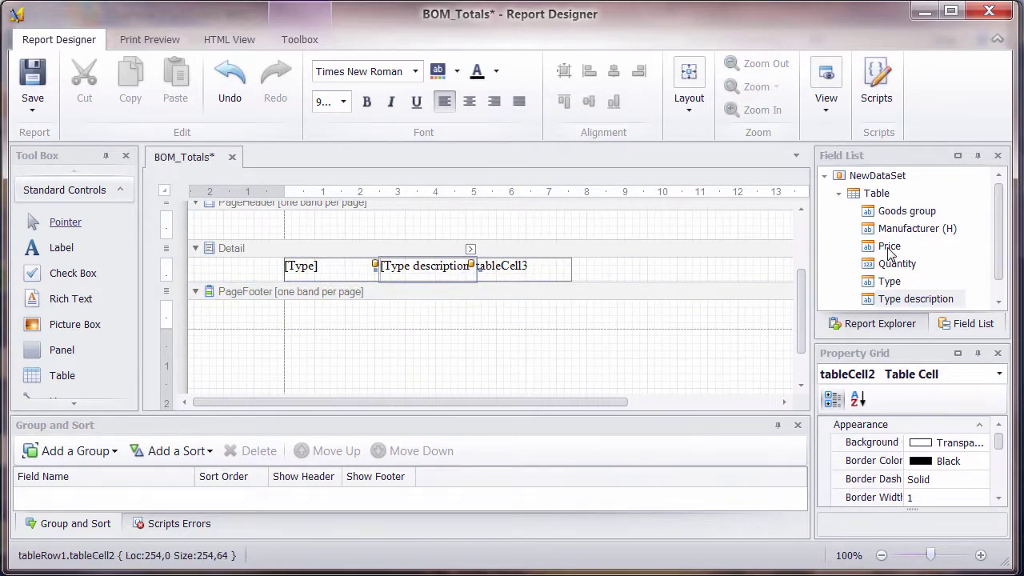
drag(892, 264, 560, 272)
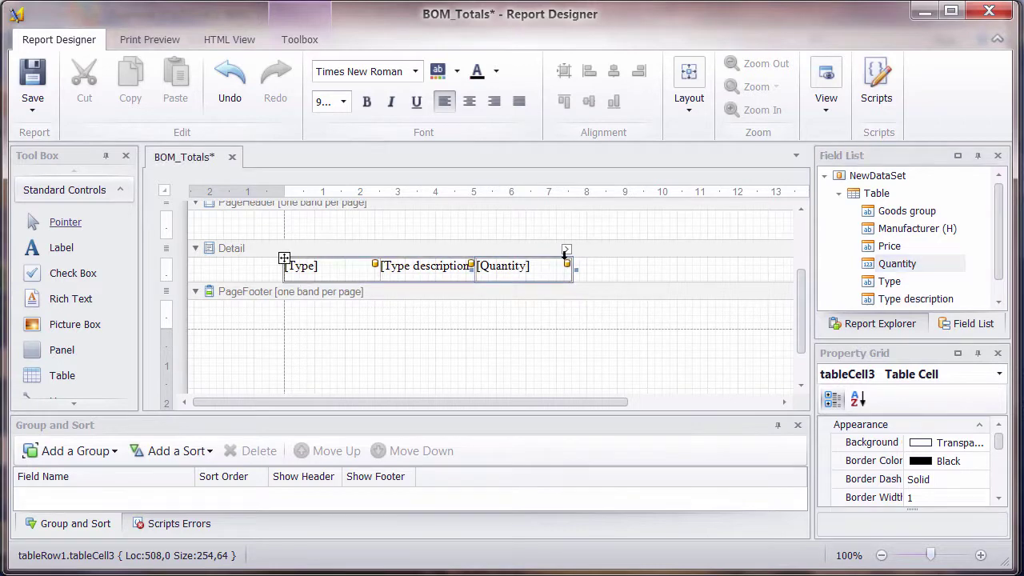
Add a column right of Quantity and bind it to the Price field
click(566, 250)
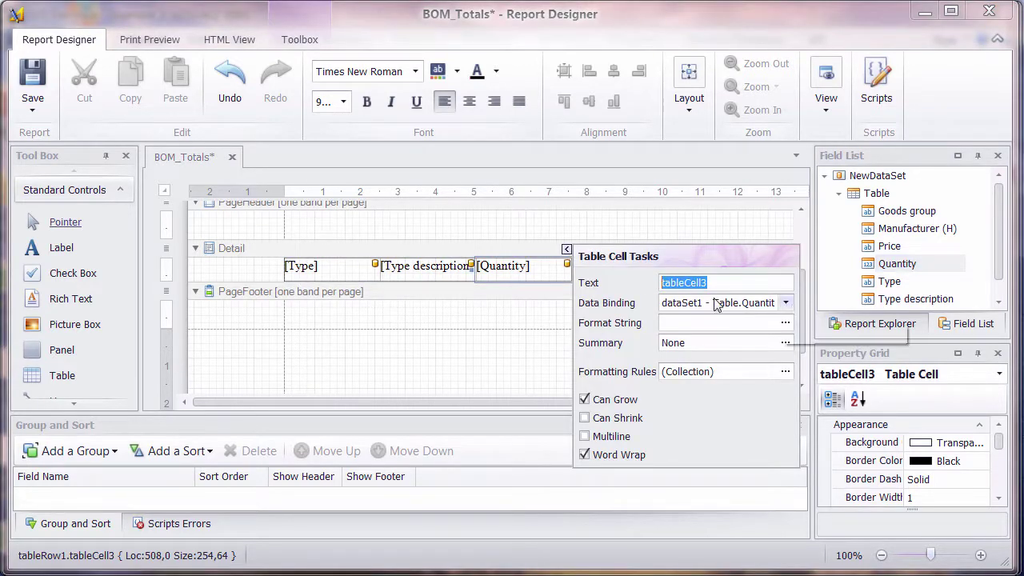
click(566, 250)
right_click(566, 250)
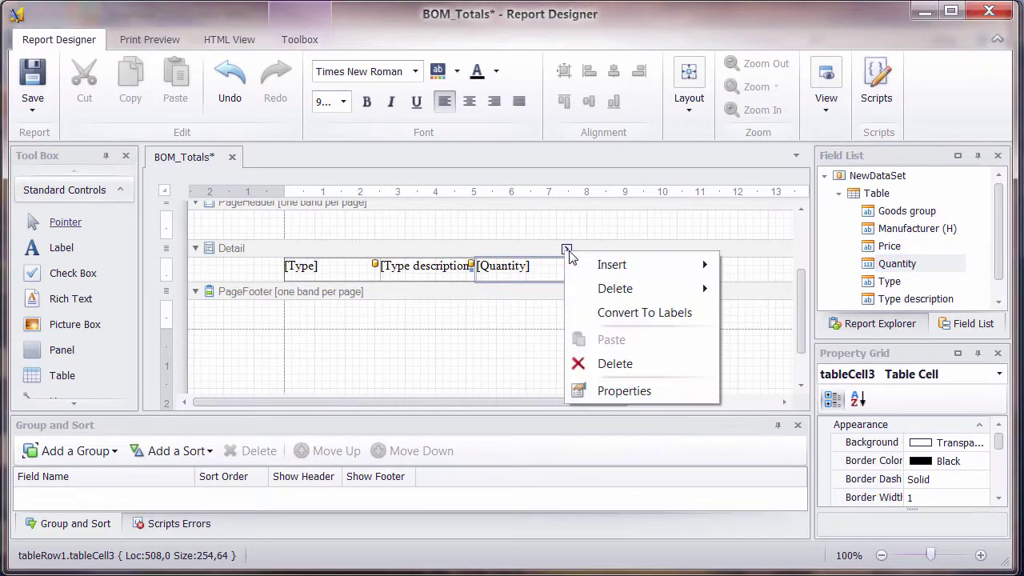
mouse_move(631, 266)
click(768, 338)
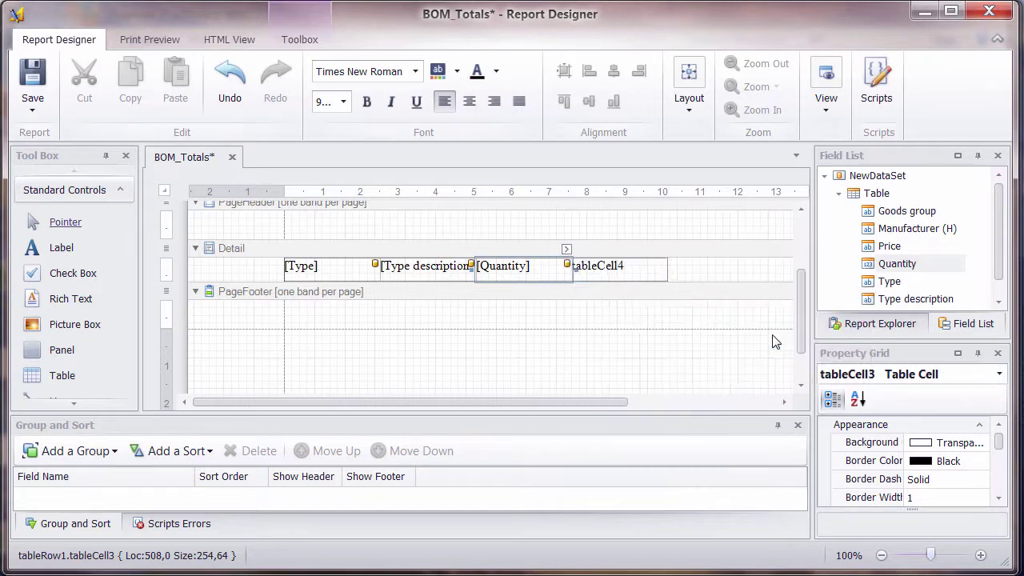
drag(891, 247, 601, 269)
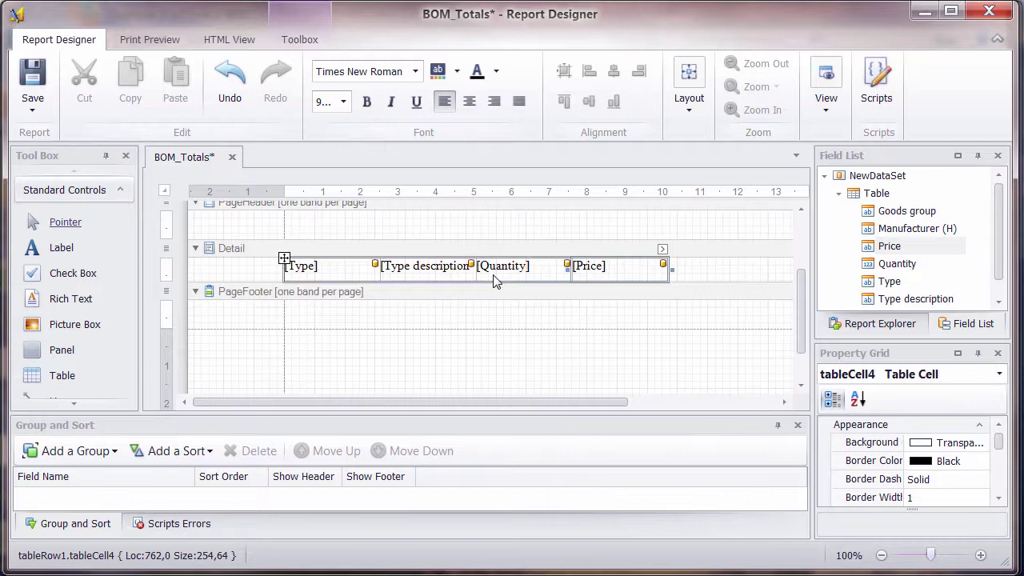
Resize the detail table's overall width
click(282, 261)
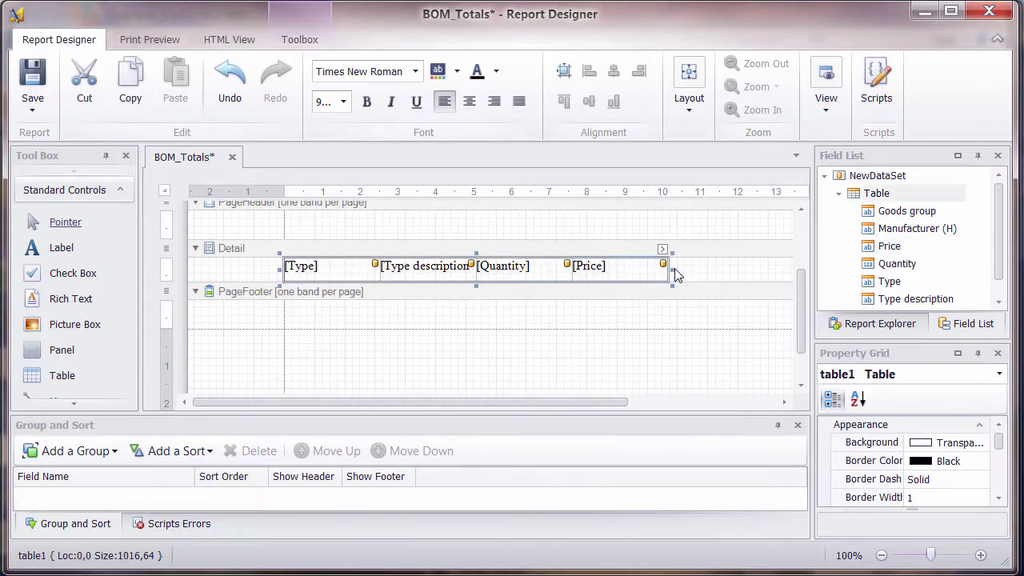
drag(673, 274, 803, 269)
drag(590, 401, 702, 396)
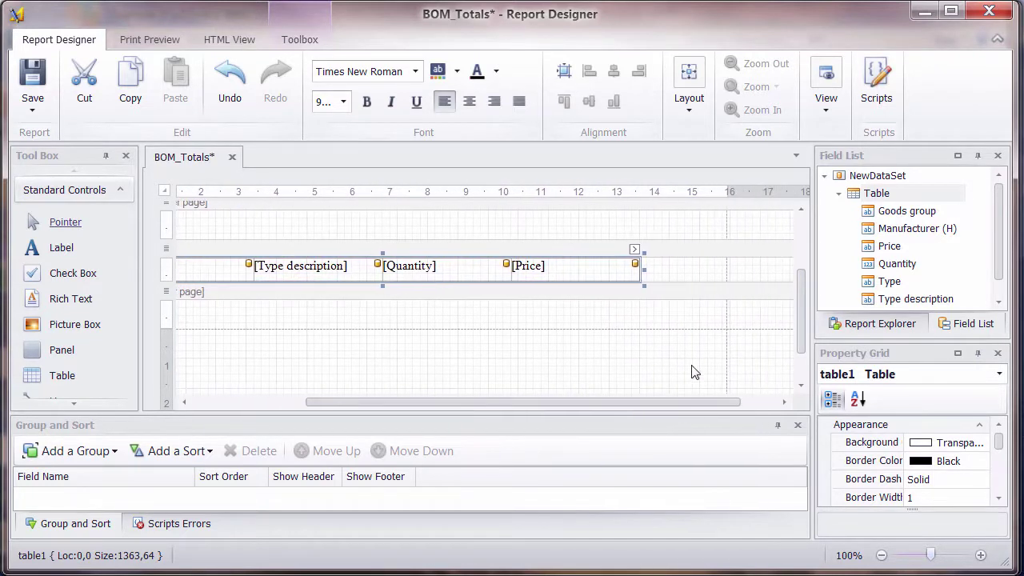
drag(644, 270, 605, 269)
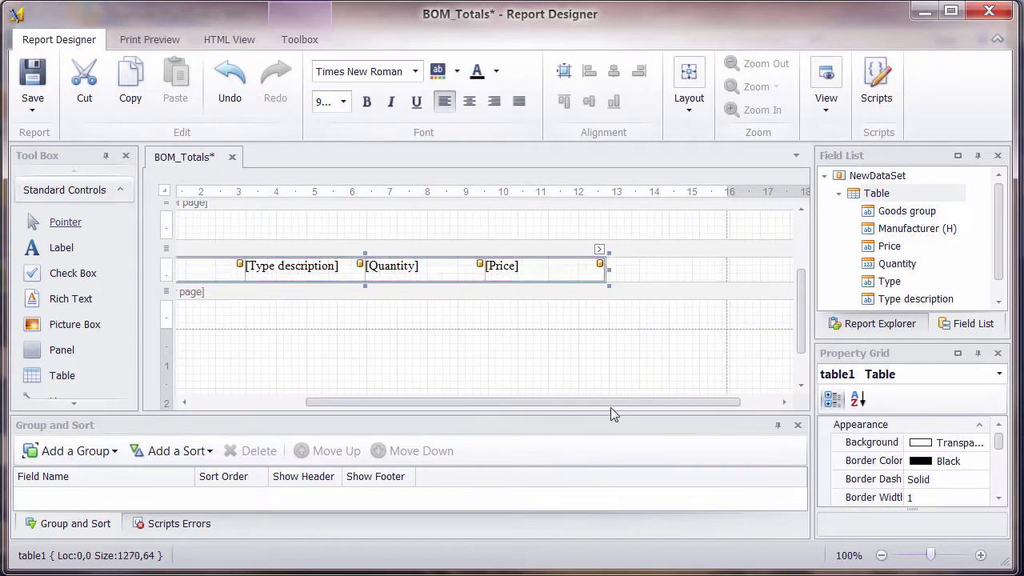
drag(612, 400, 514, 404)
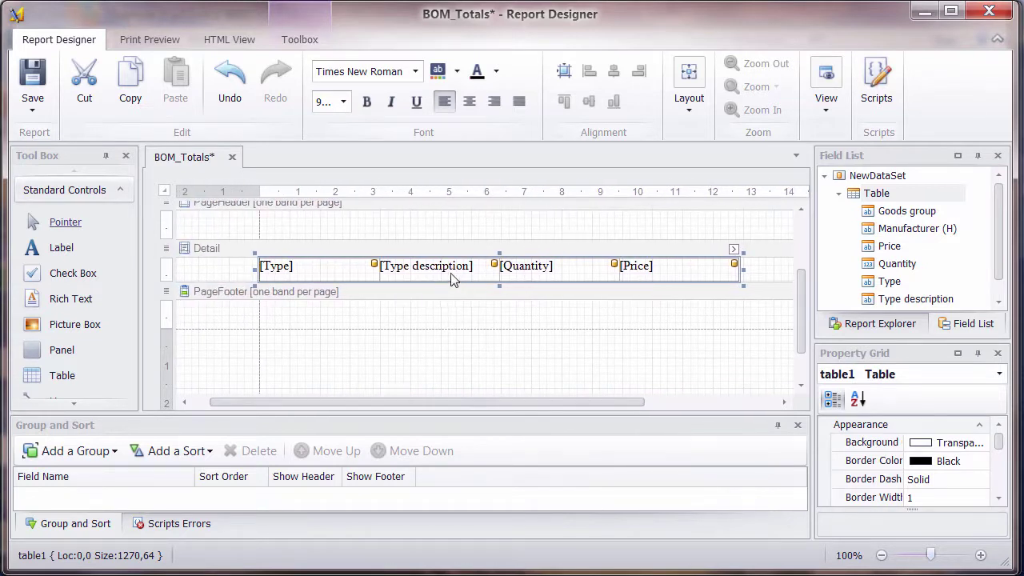
Narrow Type and Price, widen Type description, then preview the report
click(456, 276)
drag(373, 269, 365, 269)
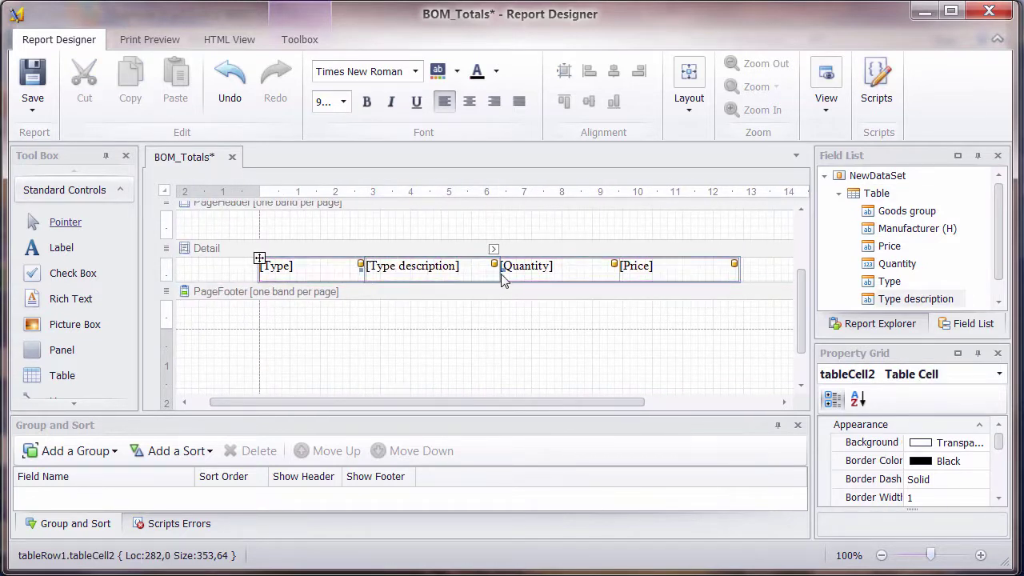
drag(499, 269, 600, 273)
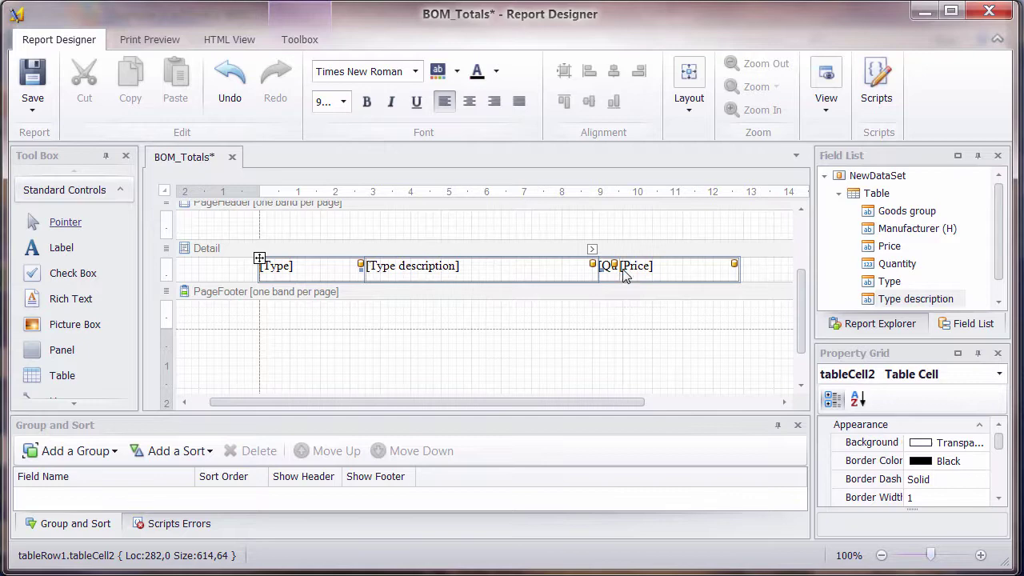
click(635, 274)
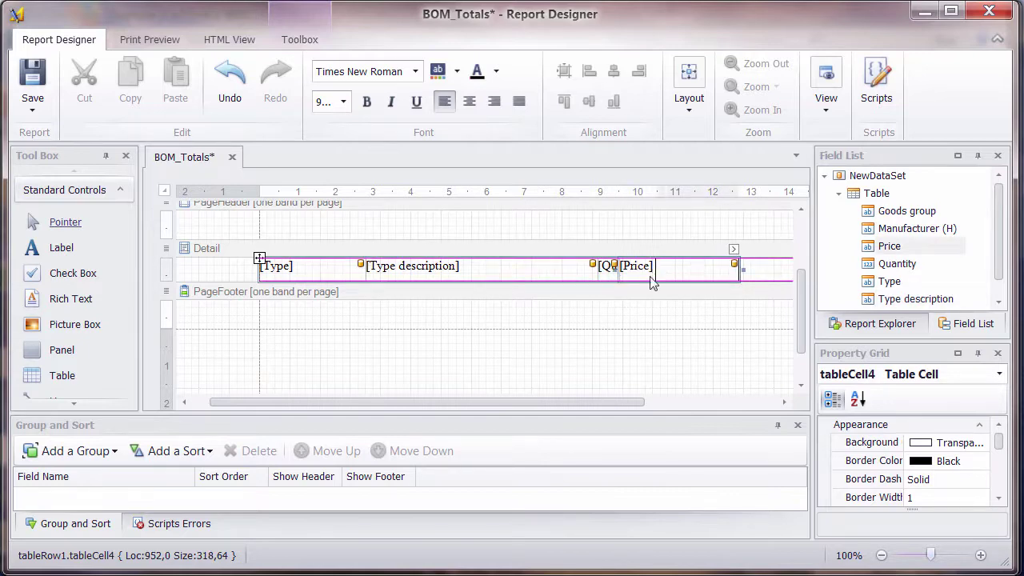
drag(652, 281, 655, 280)
click(157, 44)
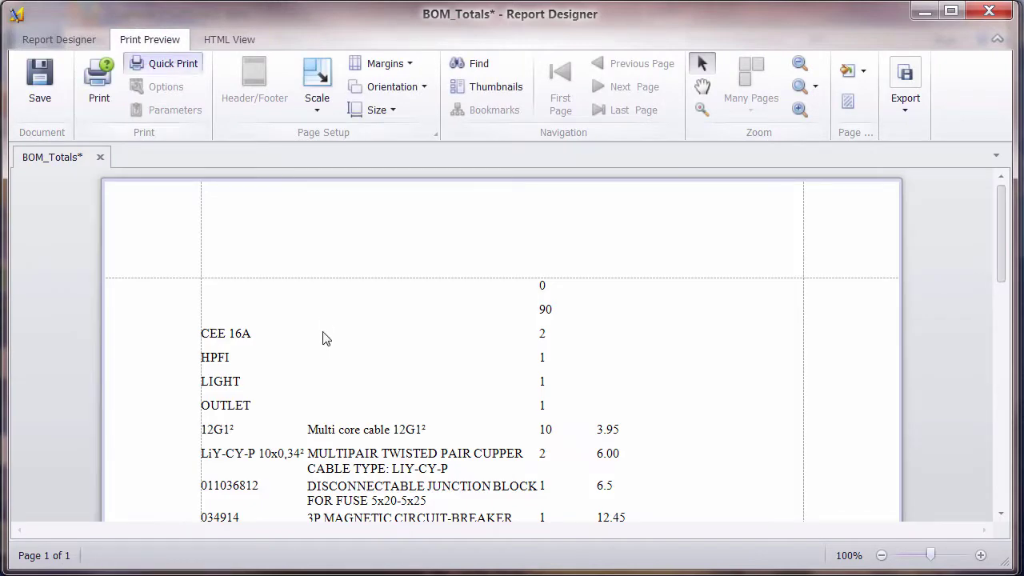
Scroll the preview down to the 630VA transformer row, quantity 1, price 232.30
scroll(328, 376, down, 3)
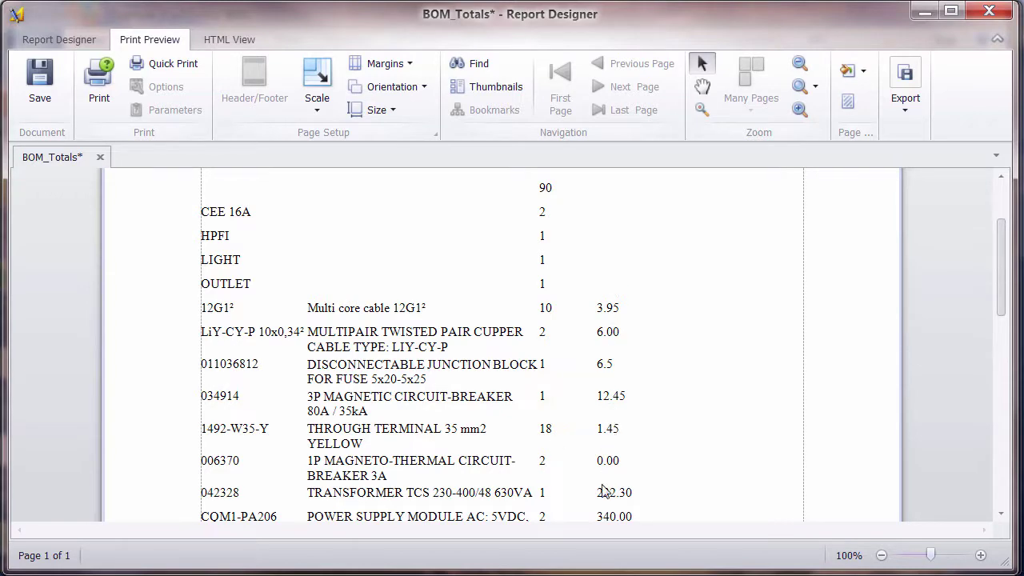
Back in the layout, add calculatedField1 to the Table data
click(61, 40)
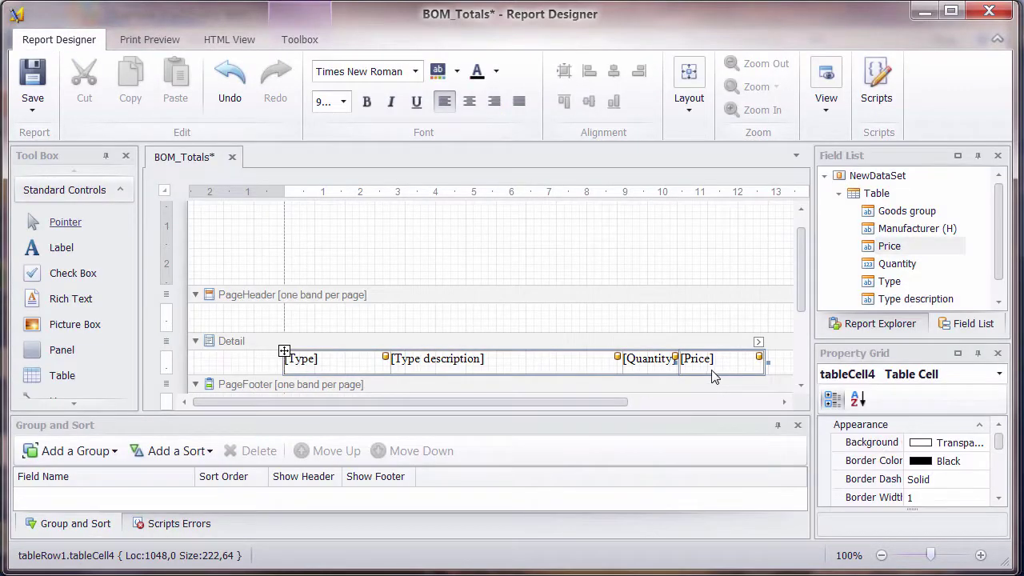
drag(596, 399, 703, 403)
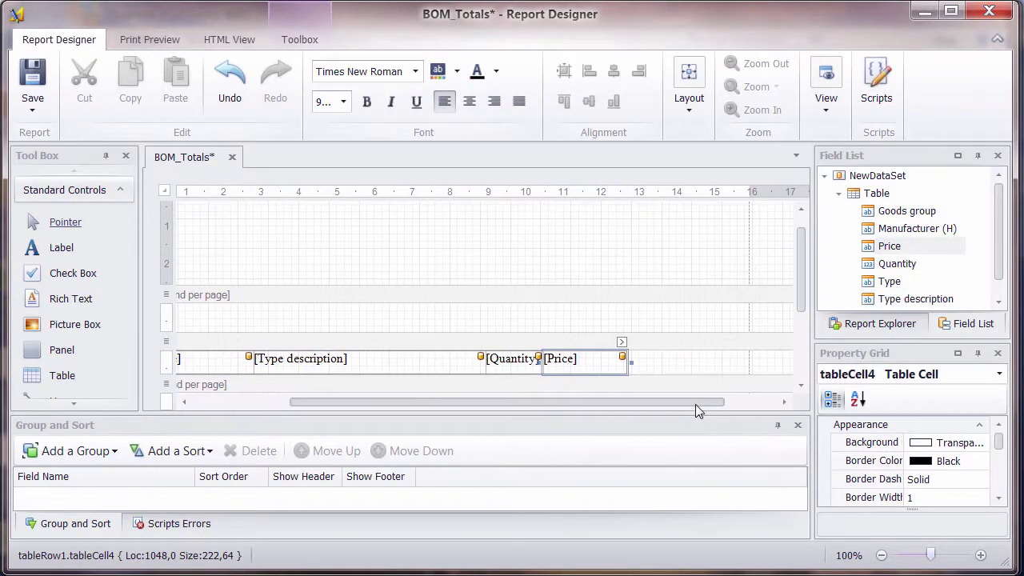
click(508, 368)
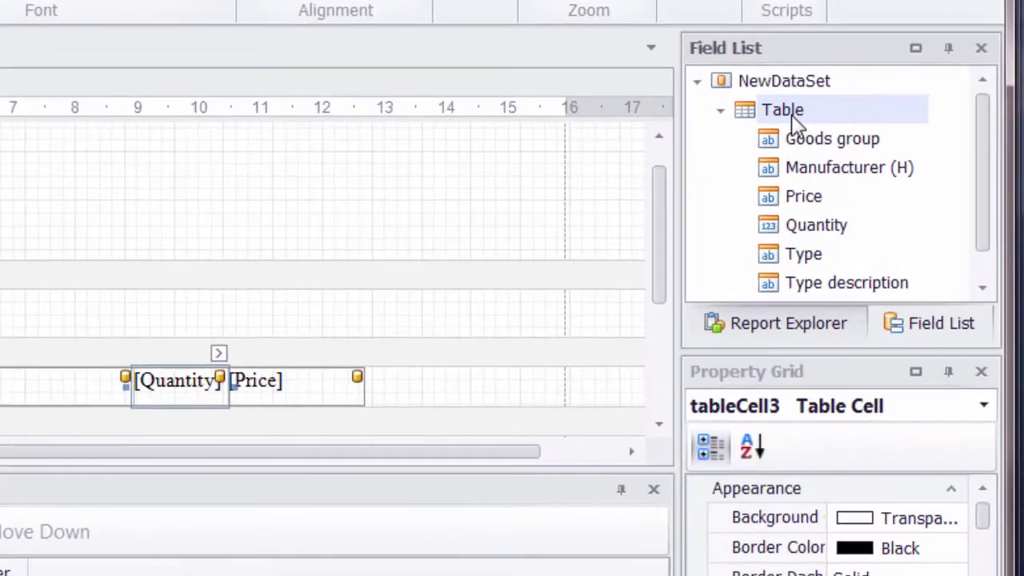
right_click(881, 196)
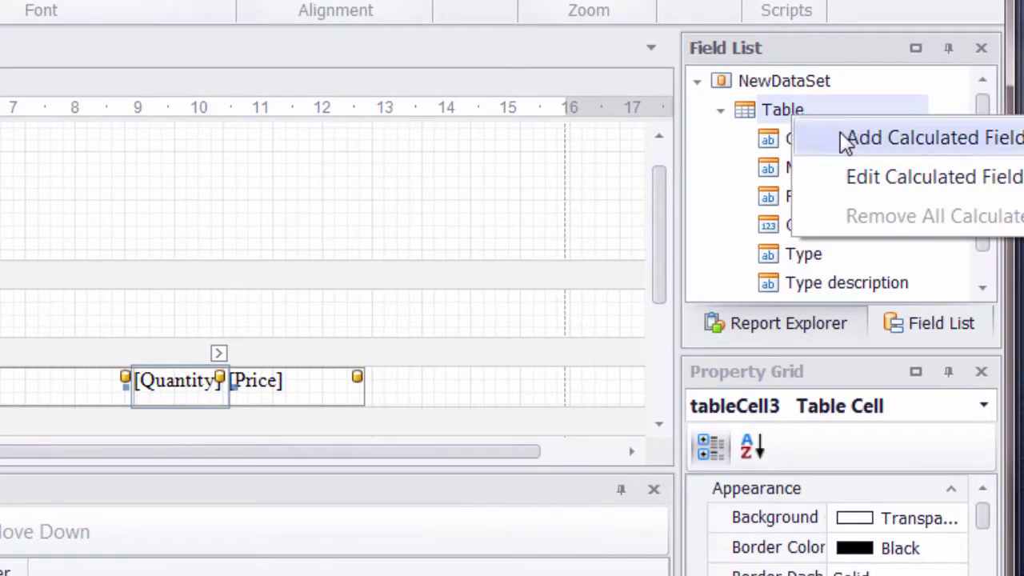
click(867, 142)
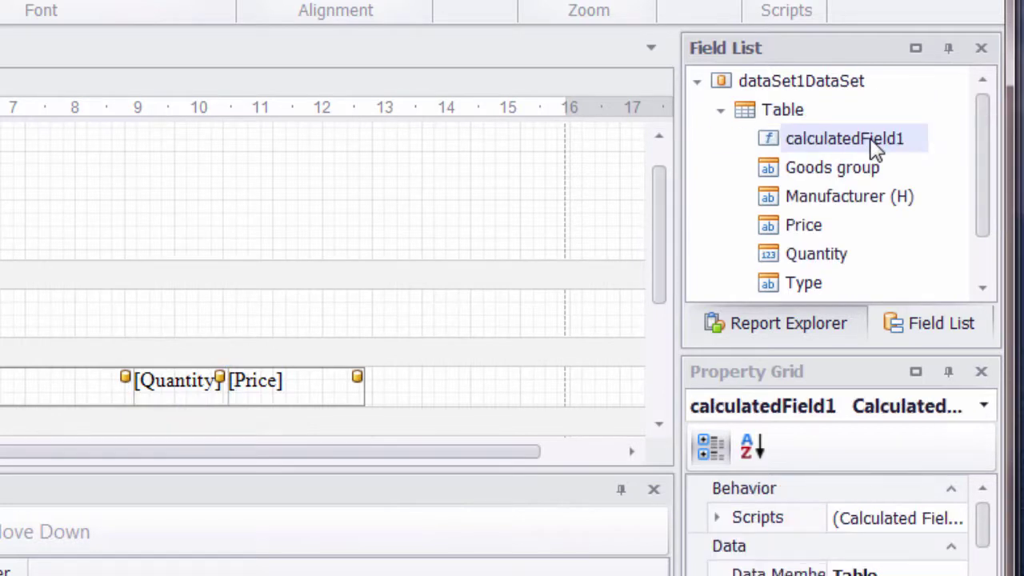
right_click(874, 148)
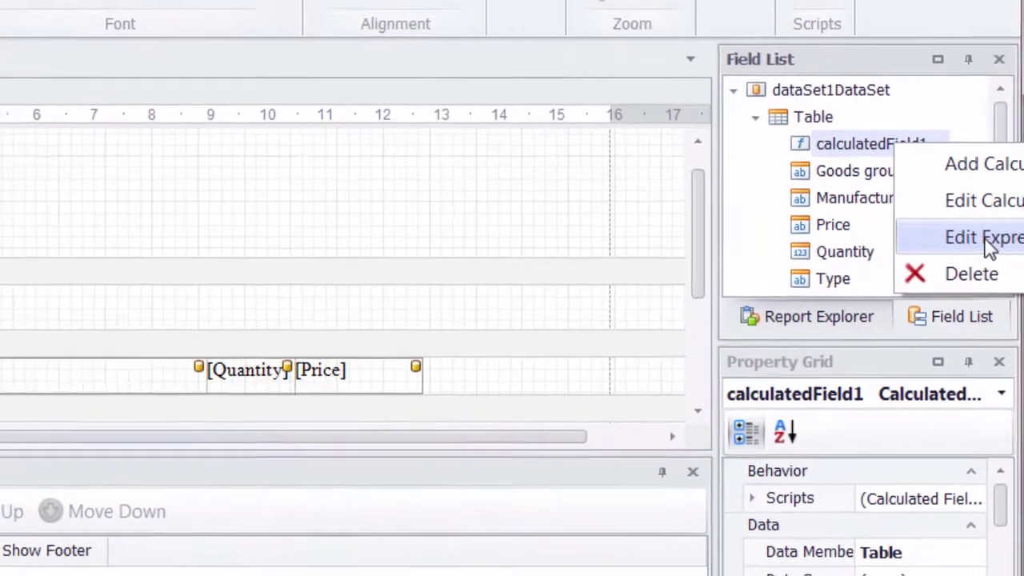
Build the expression [Quantity] * [Price] from the Table fields
click(970, 242)
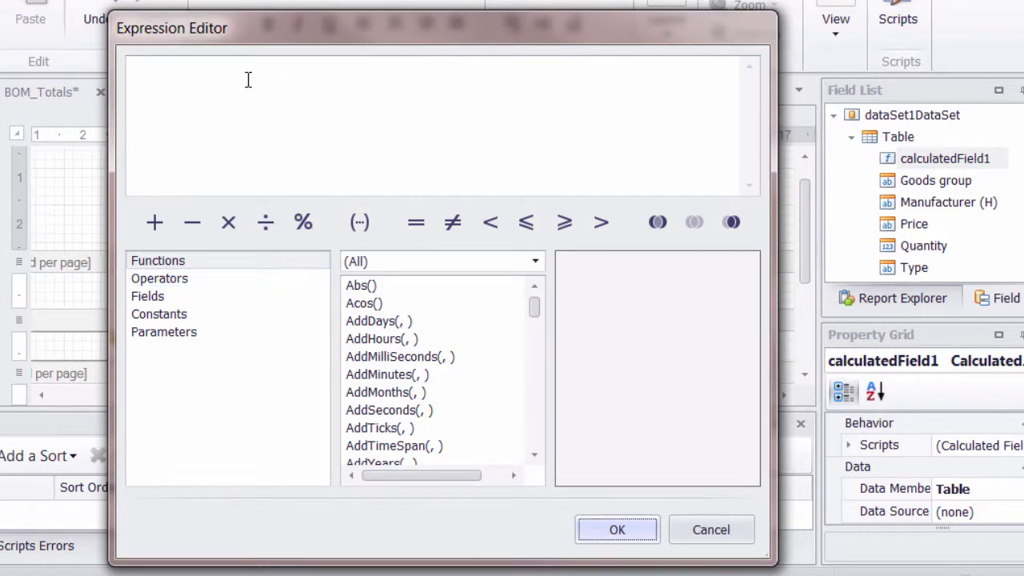
click(159, 296)
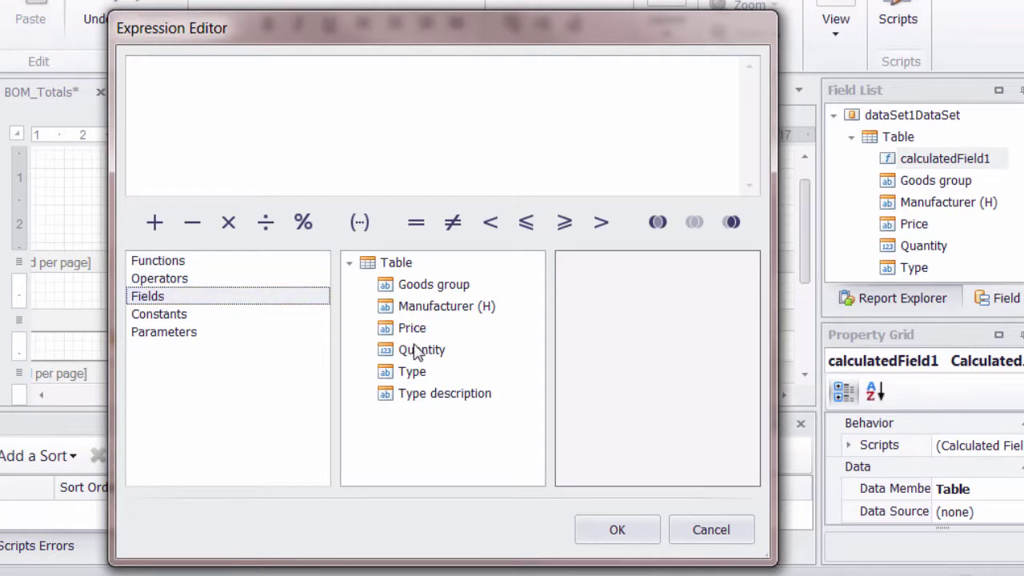
double_click(417, 352)
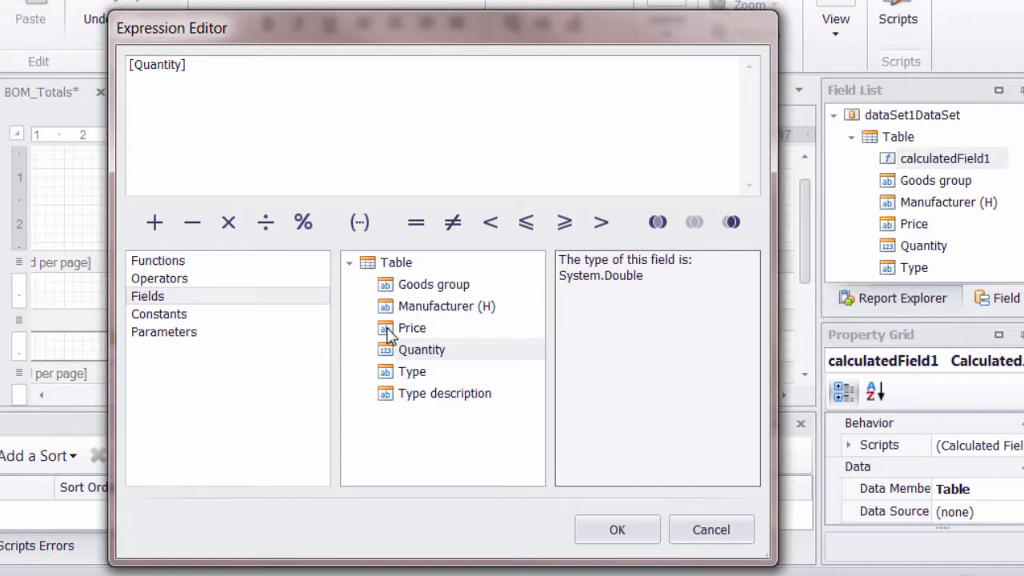
click(228, 224)
double_click(424, 330)
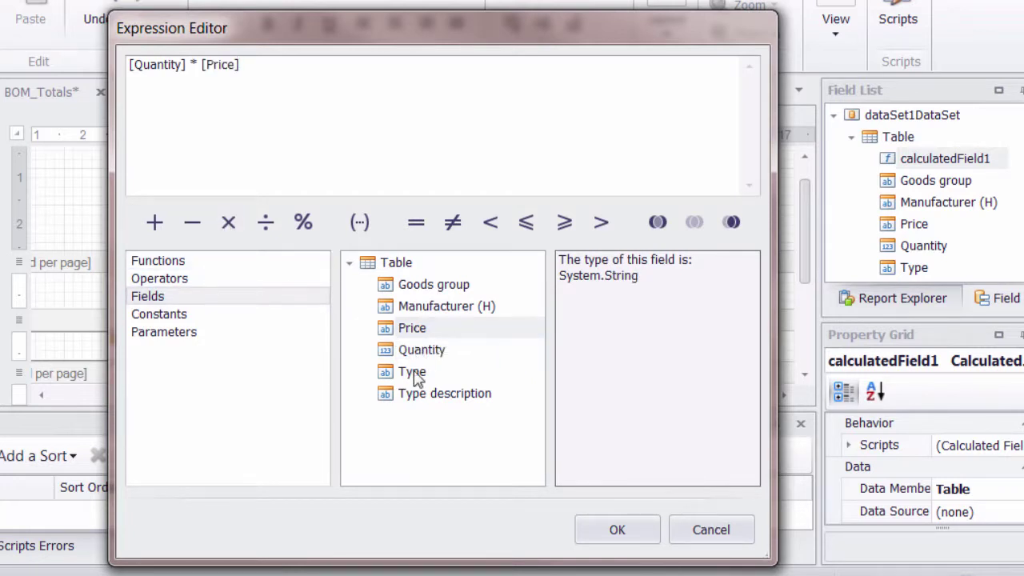
click(426, 352)
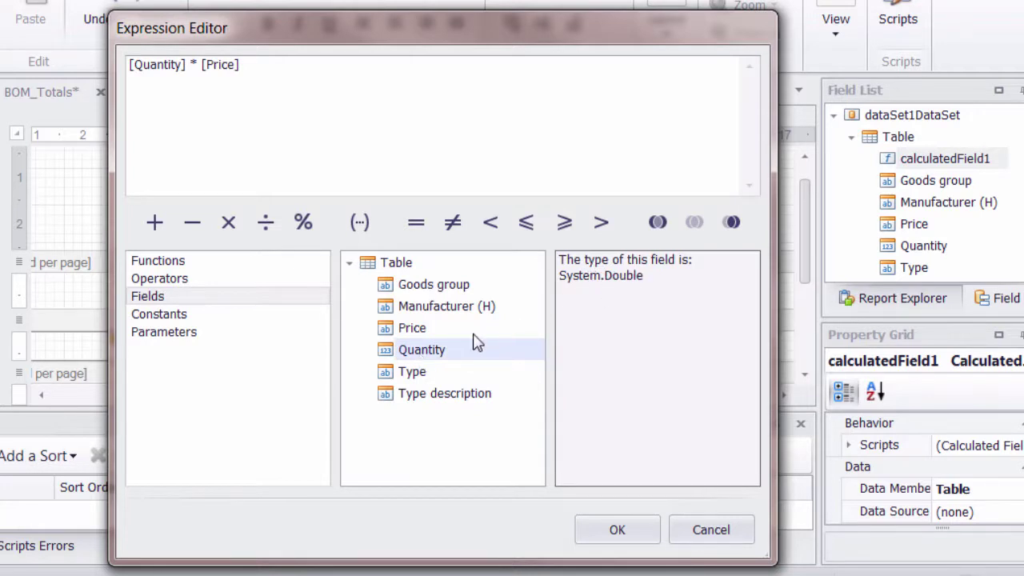
click(416, 328)
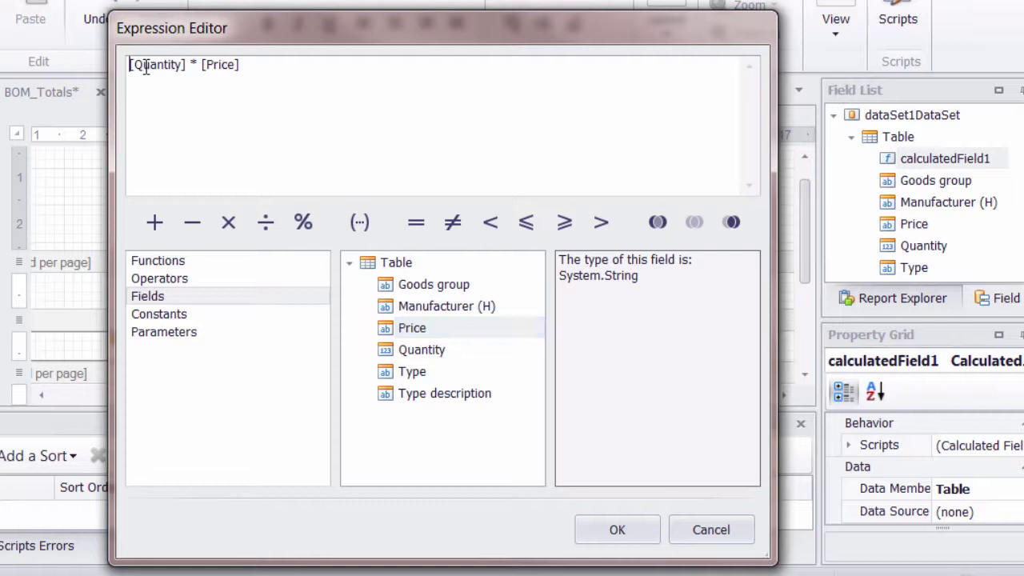
Wrap both fields to get ToDouble([Quantity]) * ToDouble([Price]) and accept it
text(To)
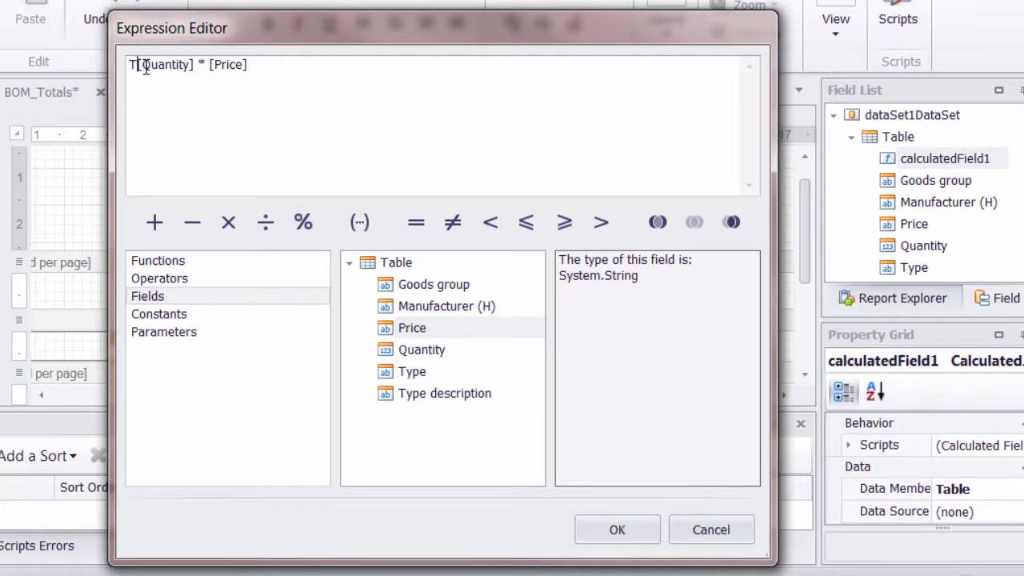
text(Doub)
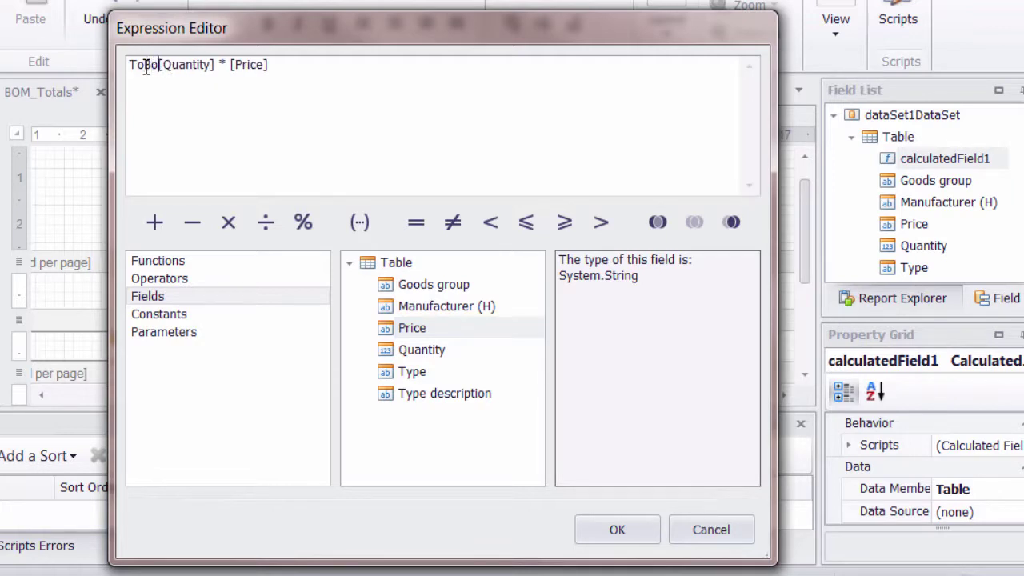
text(le)
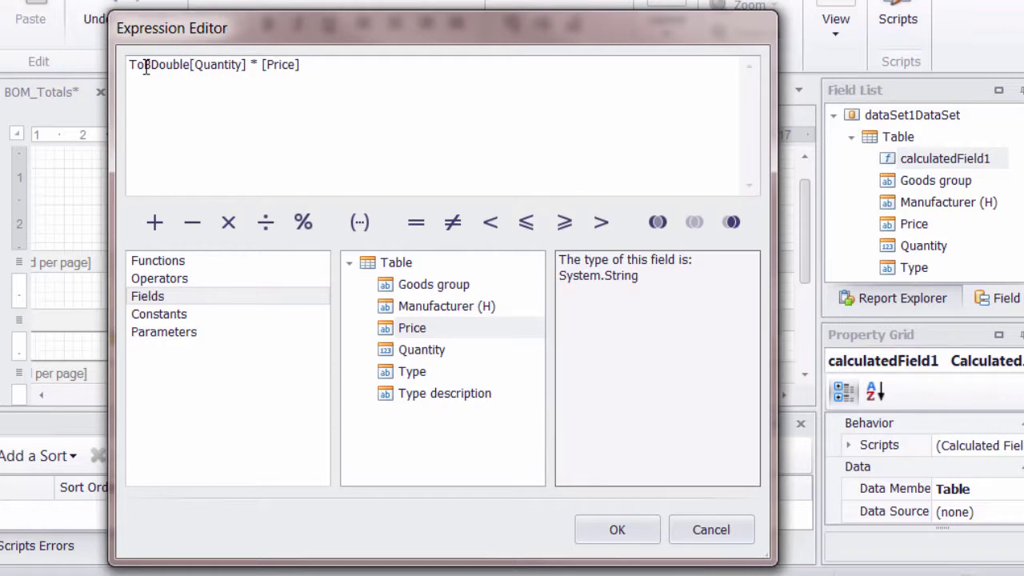
text(()
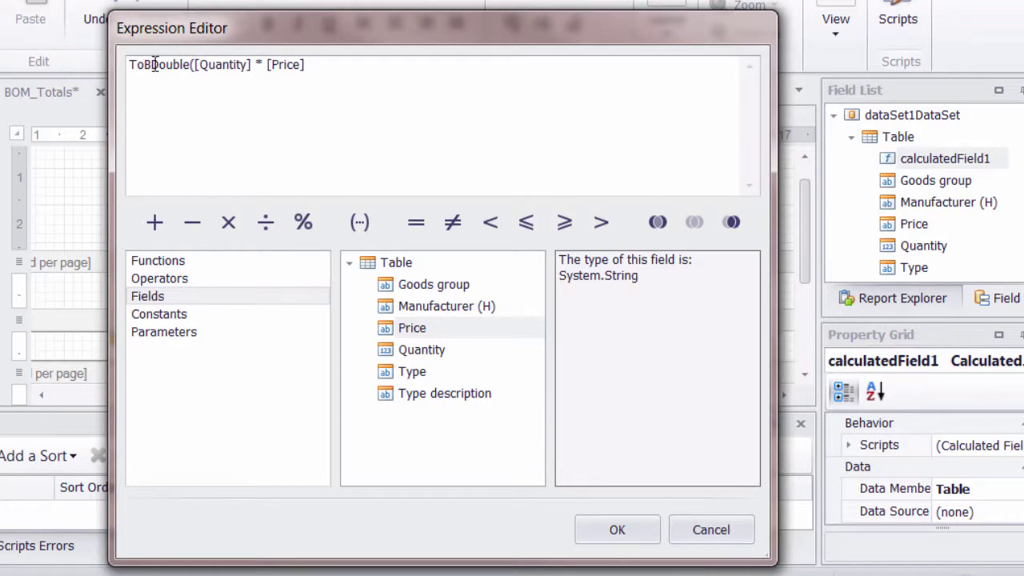
drag(147, 64, 152, 64)
key(BackSpace)
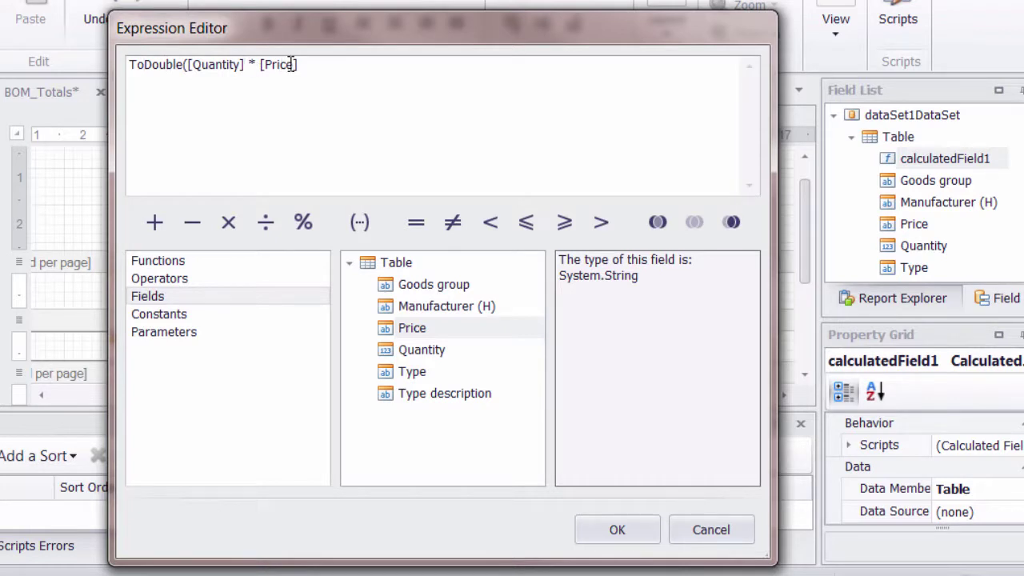
text())
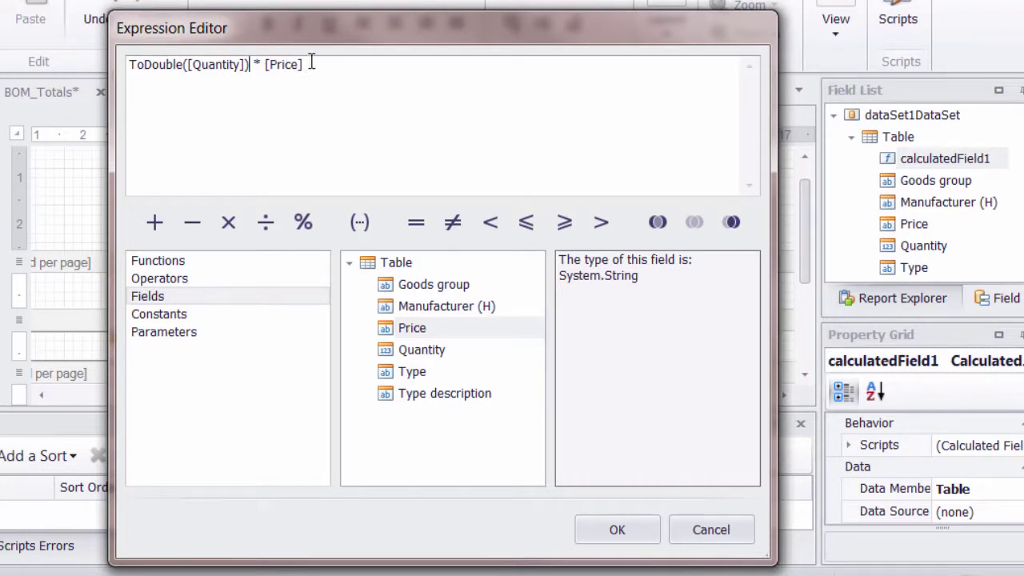
click(267, 64)
text(ToDou)
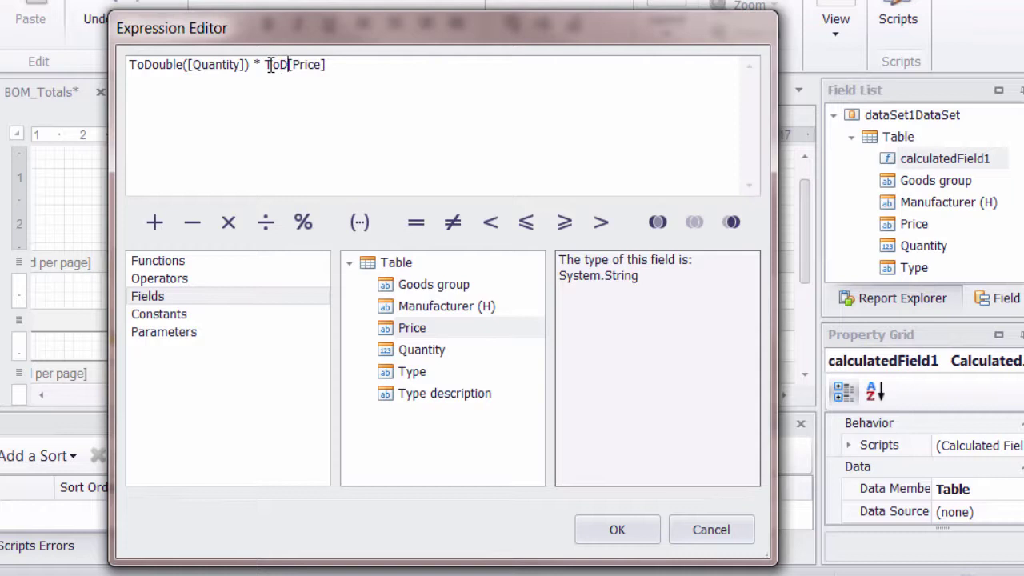
text(ble)
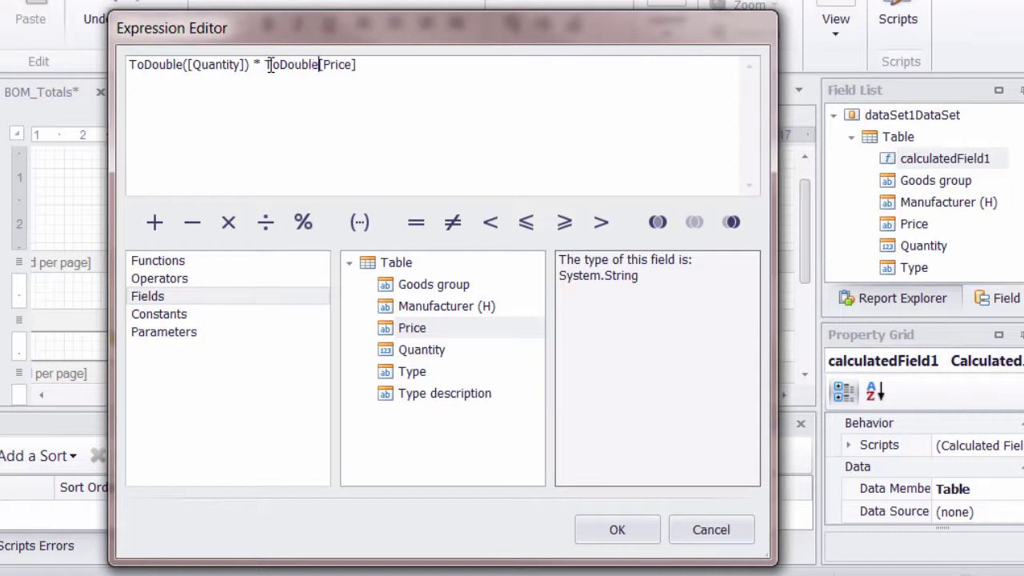
text(()
click(373, 69)
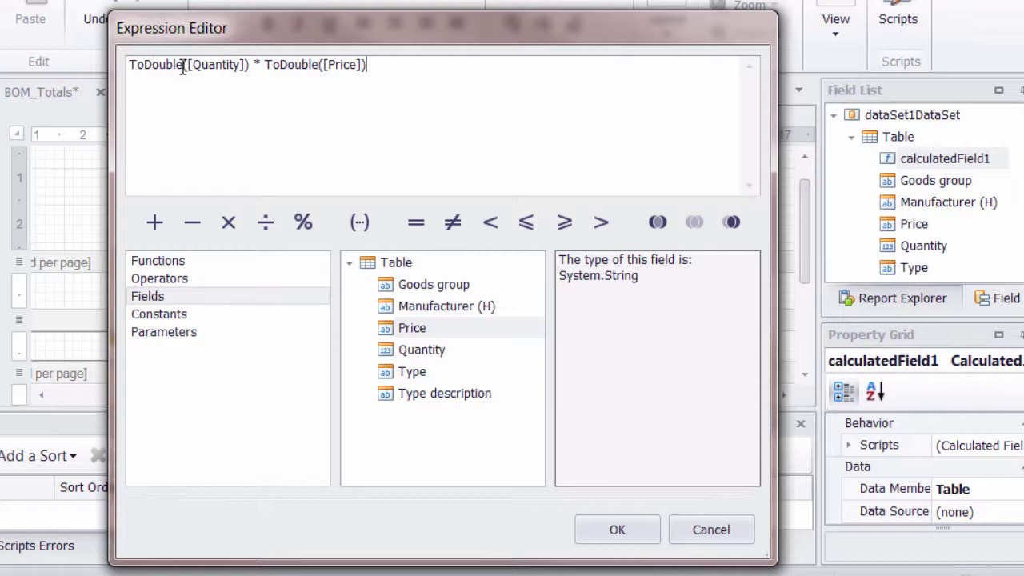
click(644, 531)
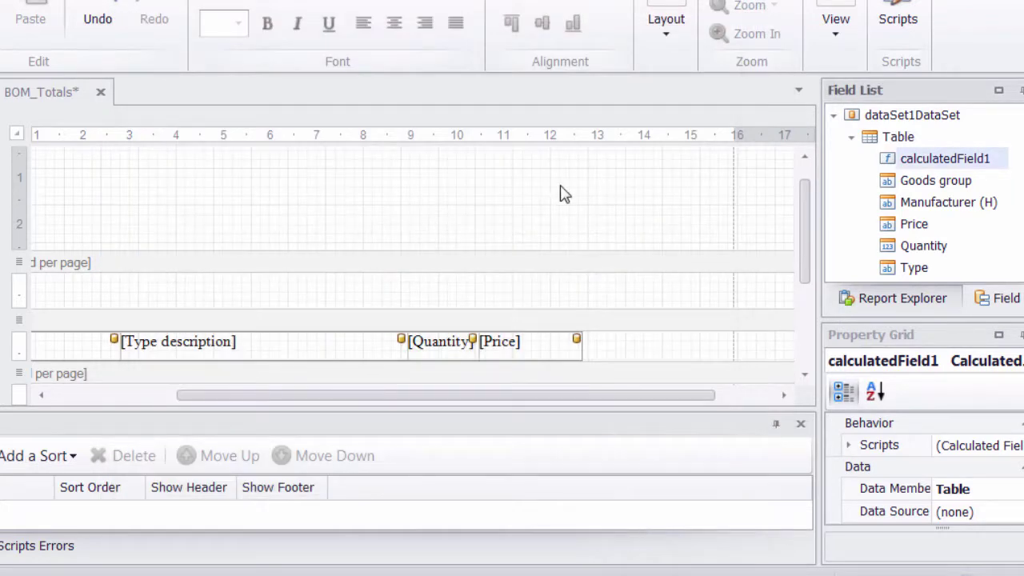
Change calculatedField1's (Name) to LineTotal in the Calculated Field Collection Editor
right_click(960, 159)
click(1014, 208)
scroll(682, 264, down, 1)
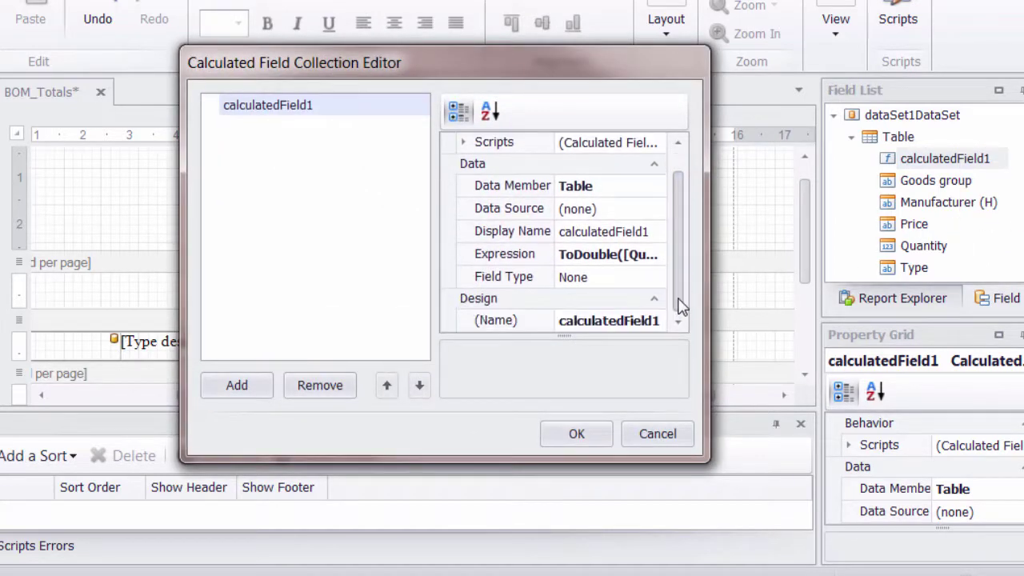
click(606, 320)
drag(563, 322, 676, 326)
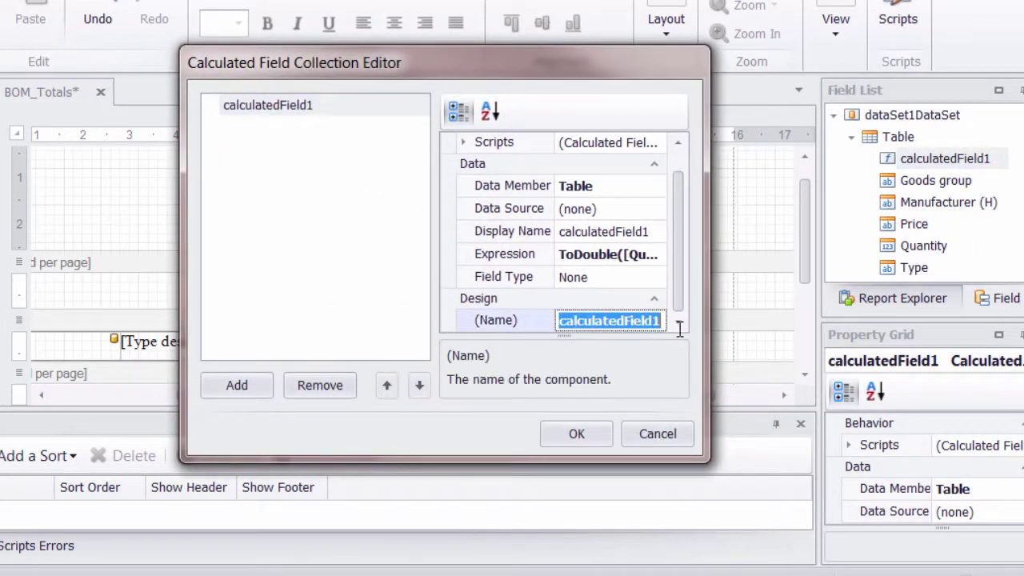
text(Line)
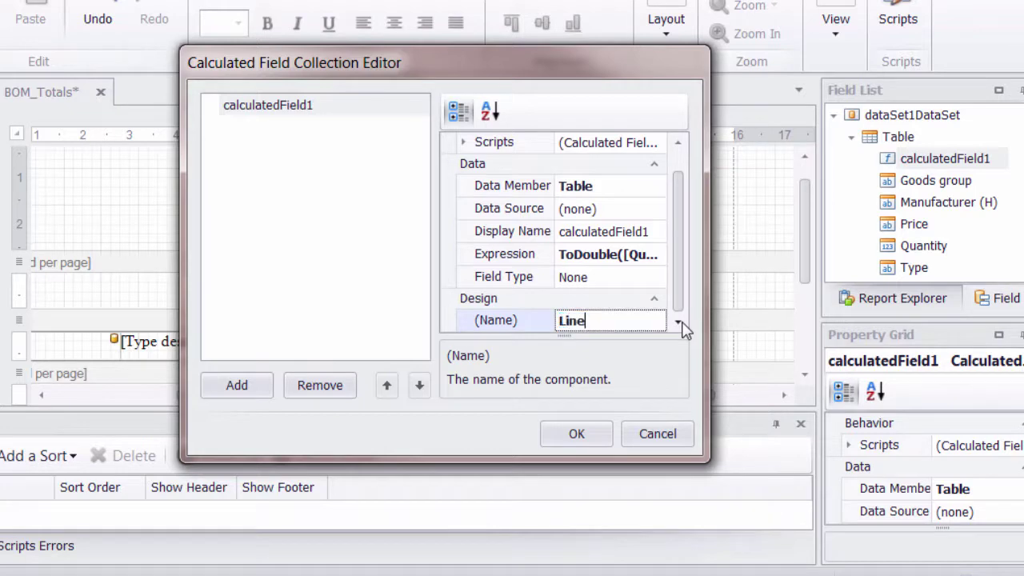
text(Total)
click(585, 432)
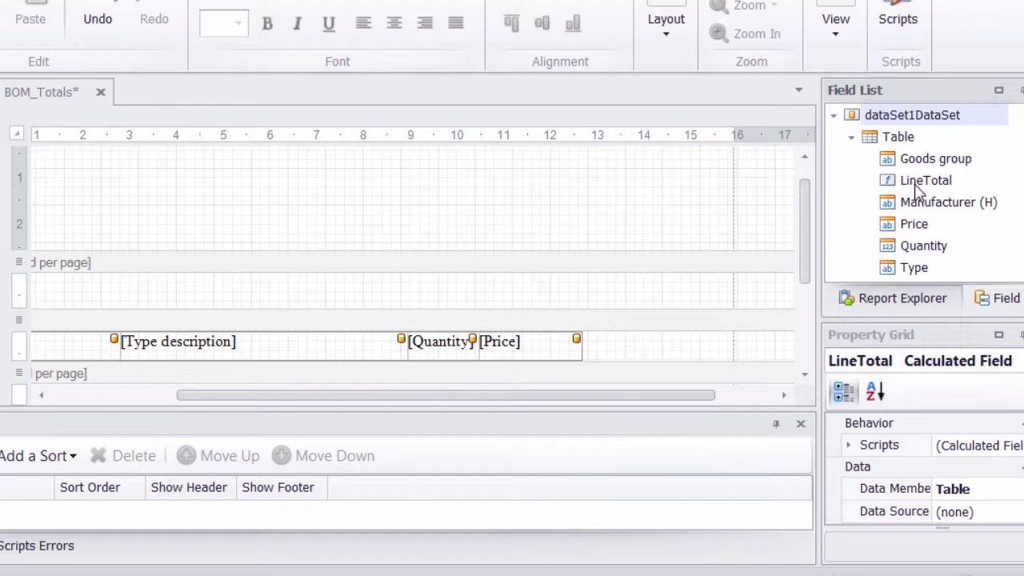
Insert a column right of [Price] and bind it to the LineTotal field
click(542, 357)
right_click(544, 358)
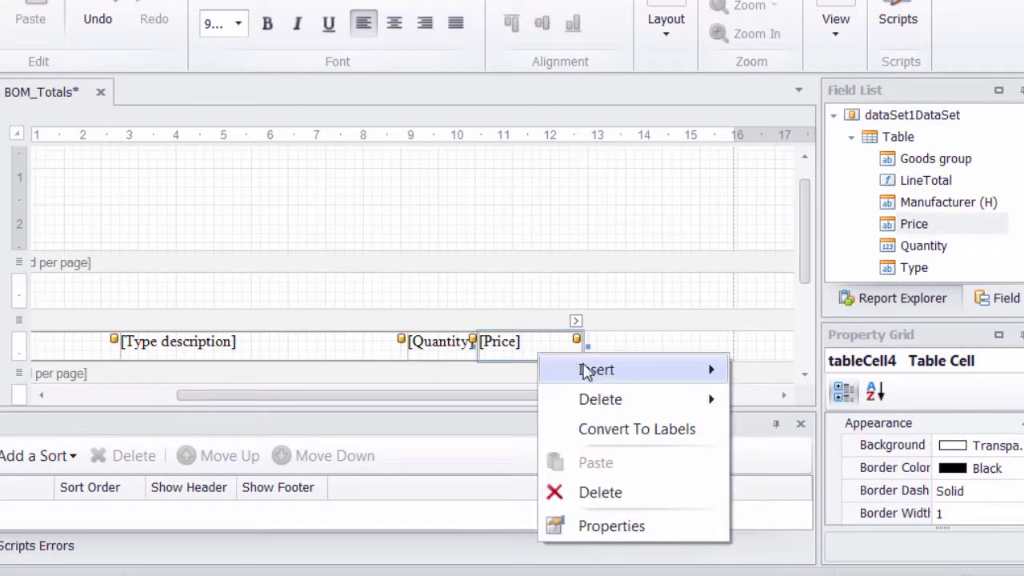
mouse_move(704, 368)
click(780, 464)
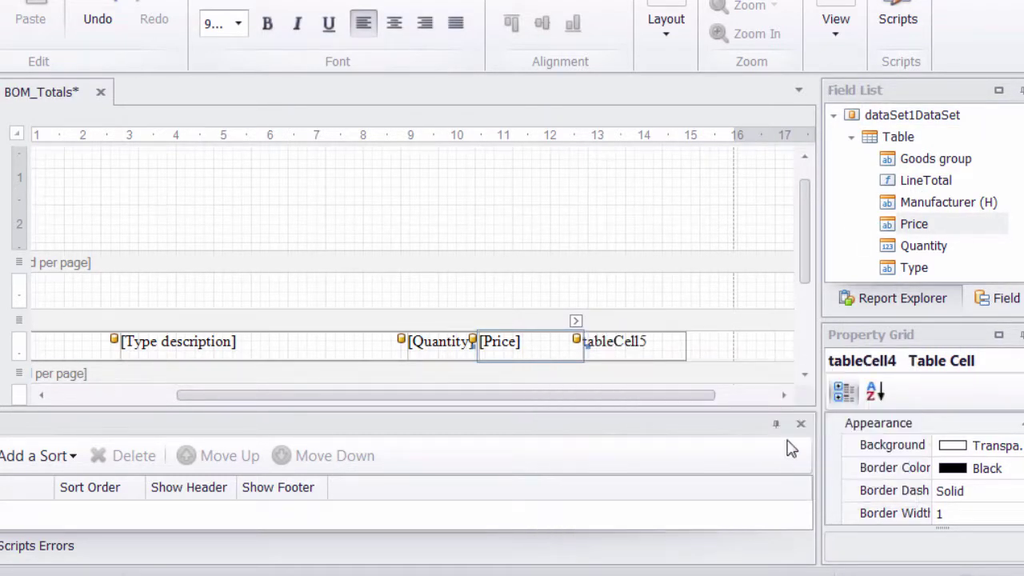
drag(920, 181, 680, 344)
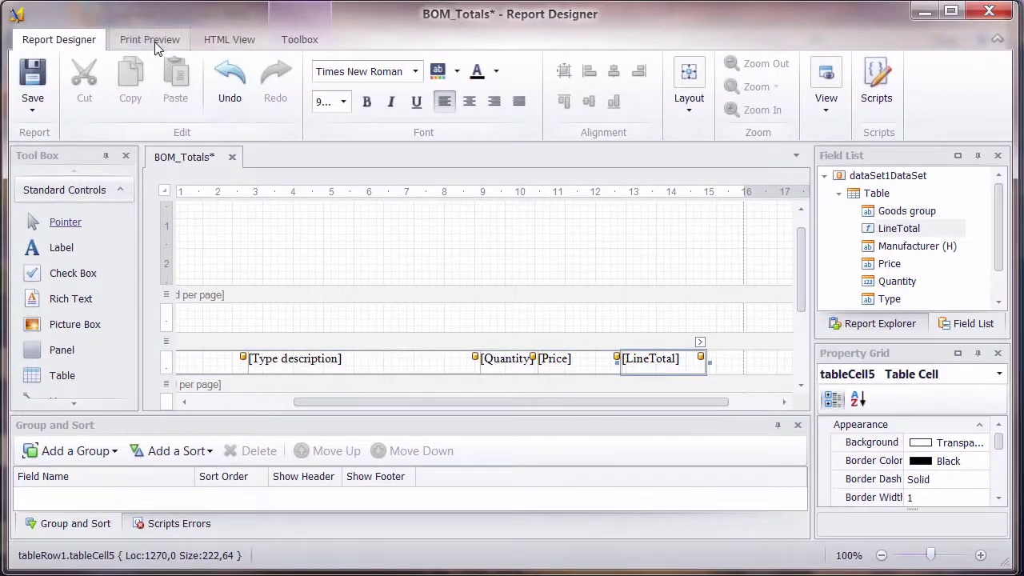
Preview the report to check the LineTotal values, e.g. 39.5 for 10 × 3.95
click(149, 40)
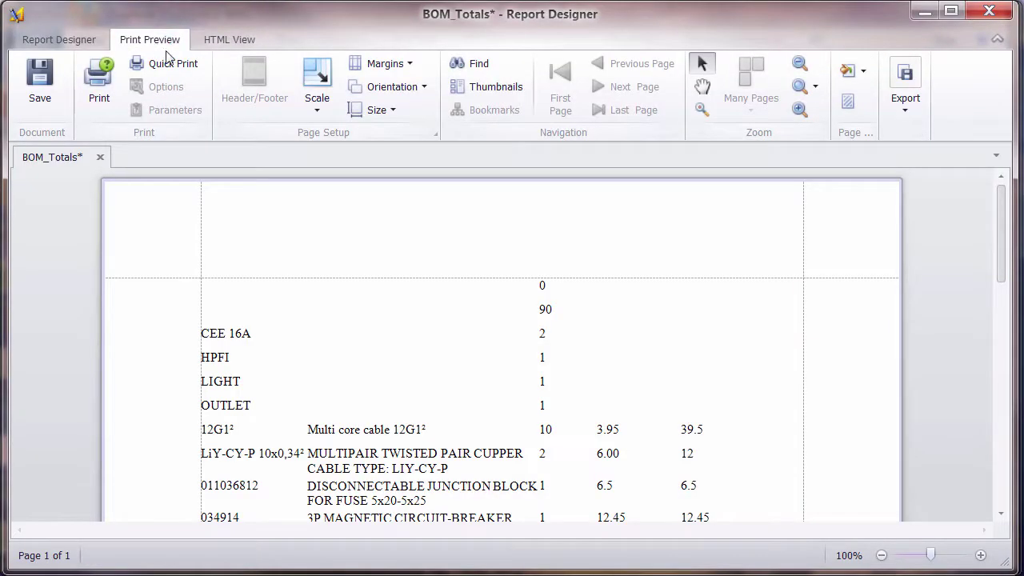
scroll(573, 344, down, 3)
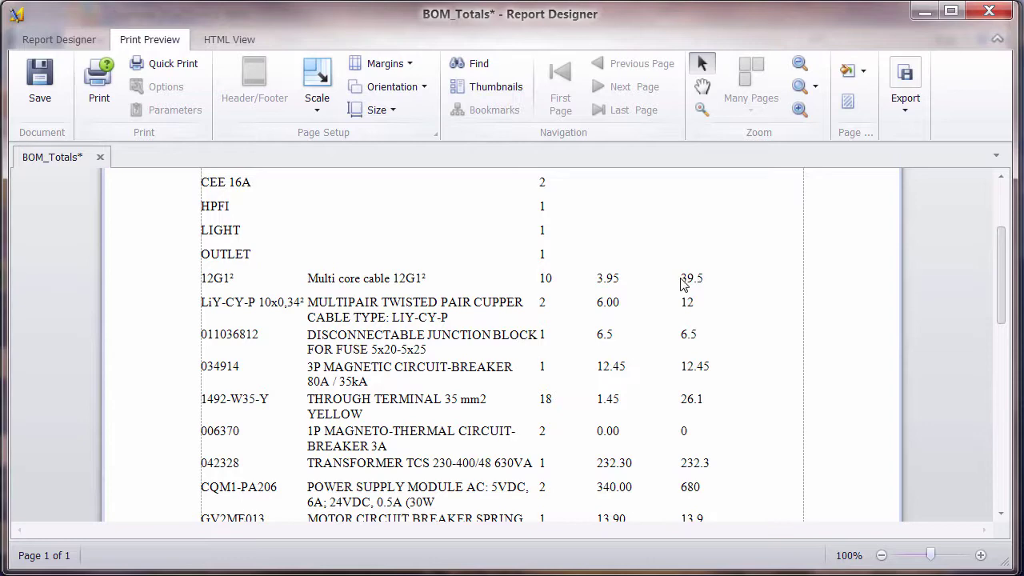
scroll(692, 306, down, 4)
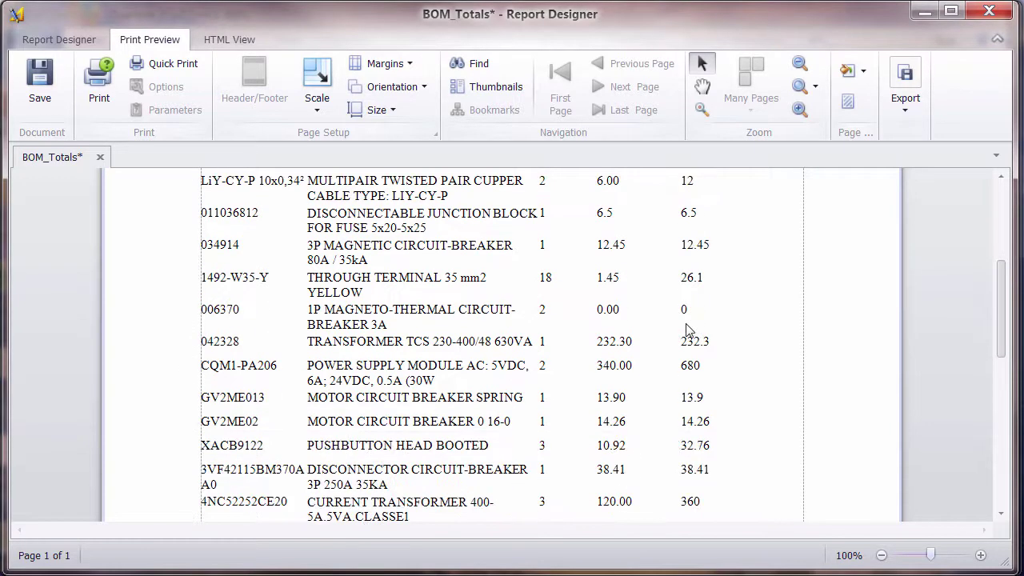
Back in the designer, place a LineTotal label in the page footer
click(70, 38)
ctrl+scroll(644, 404, down, 1)
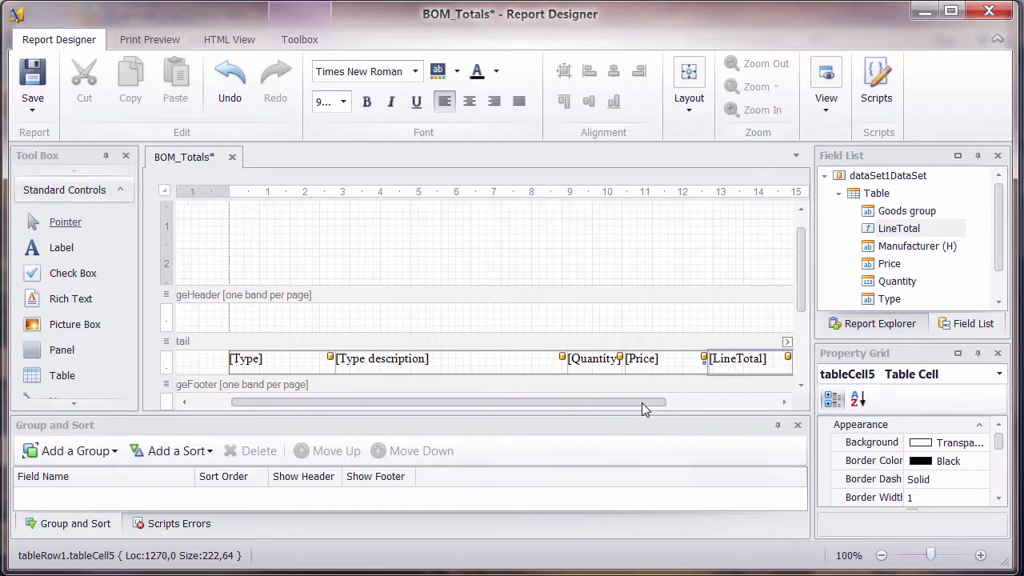
click(663, 275)
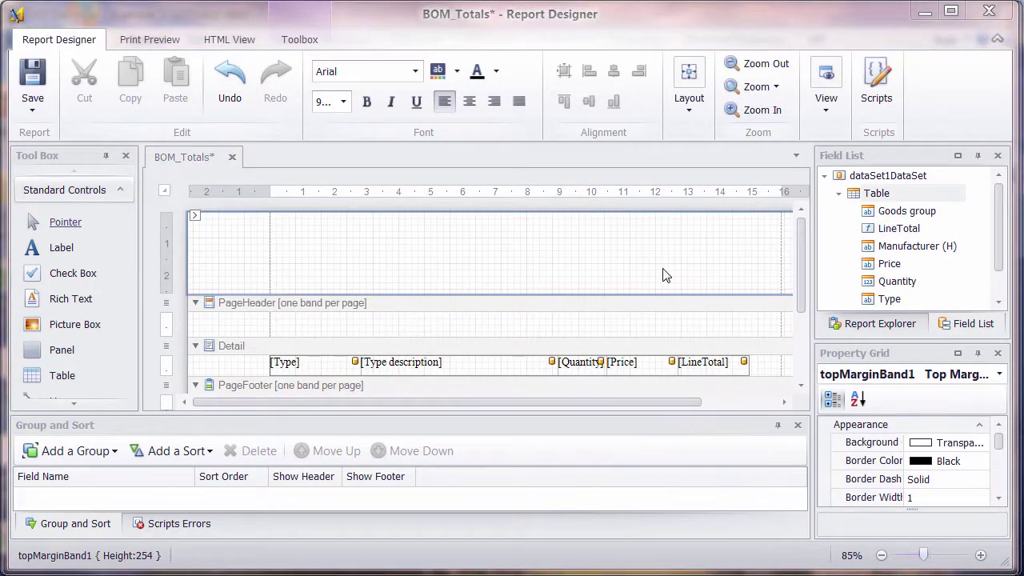
drag(803, 254, 803, 287)
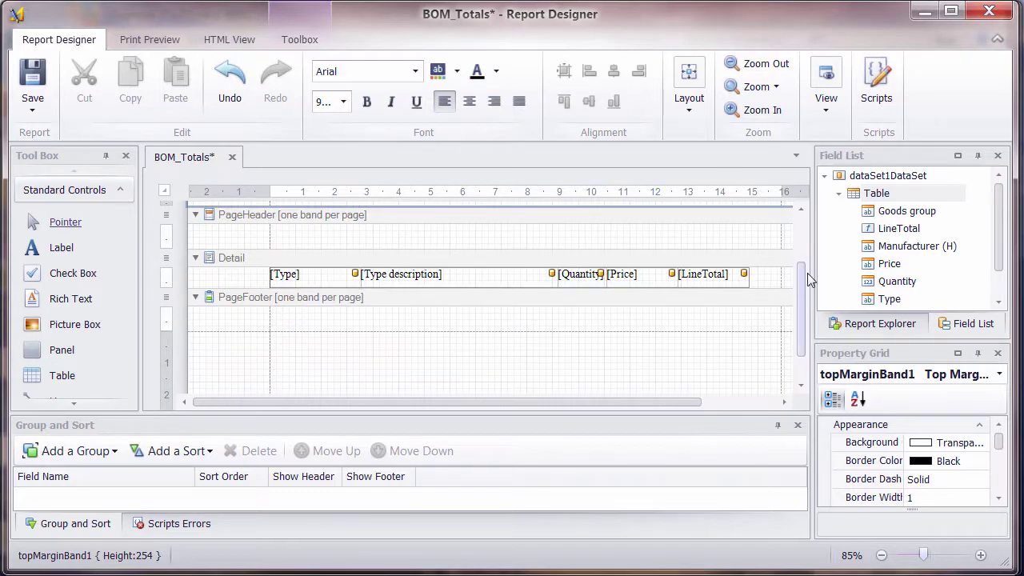
drag(899, 229, 720, 316)
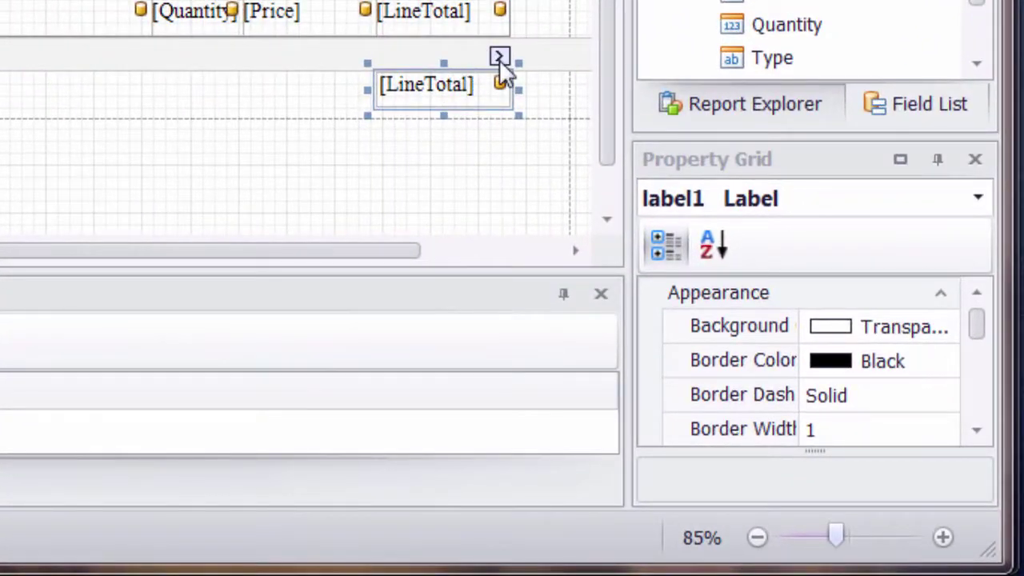
Make the footer label a Sum summary running across the whole report
click(500, 56)
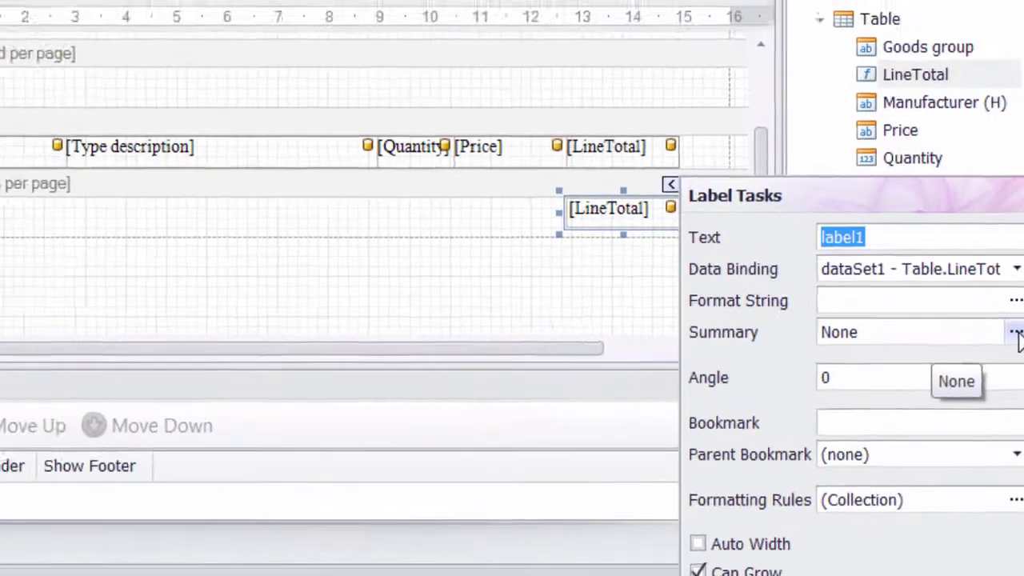
click(909, 231)
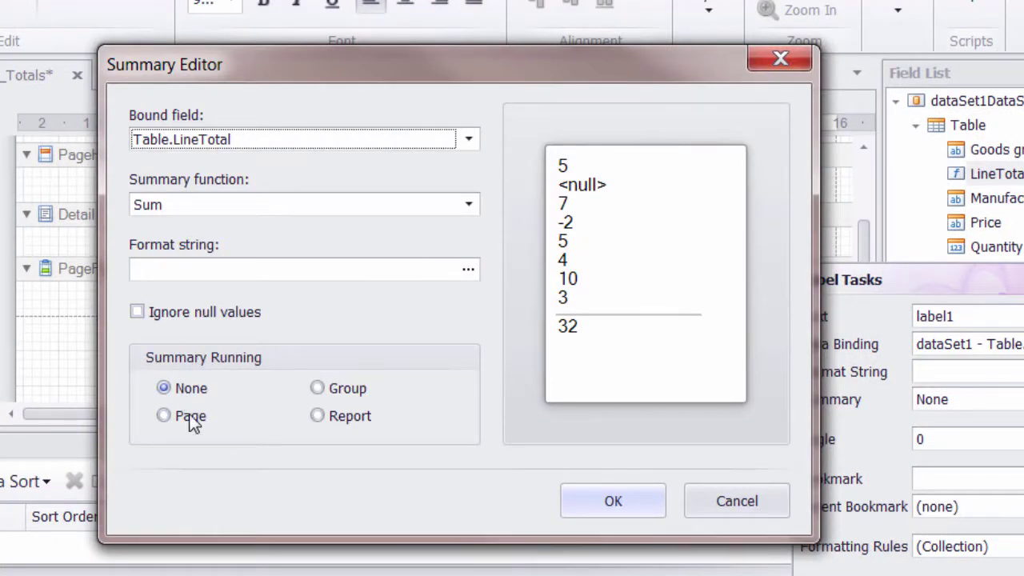
click(318, 416)
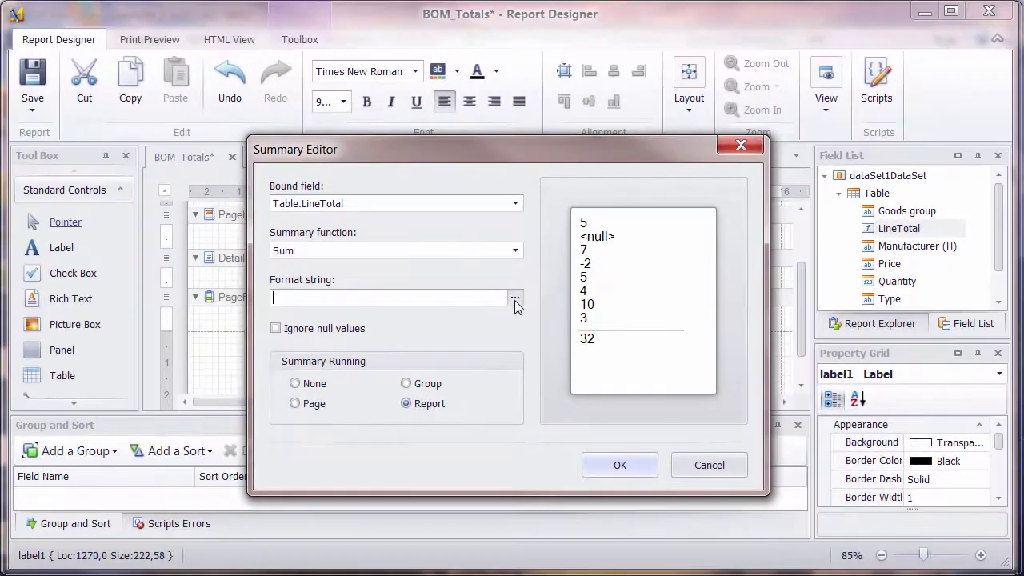
Set the sum's format string to the custom currency format £0.00
click(468, 269)
drag(39, 28, 368, 108)
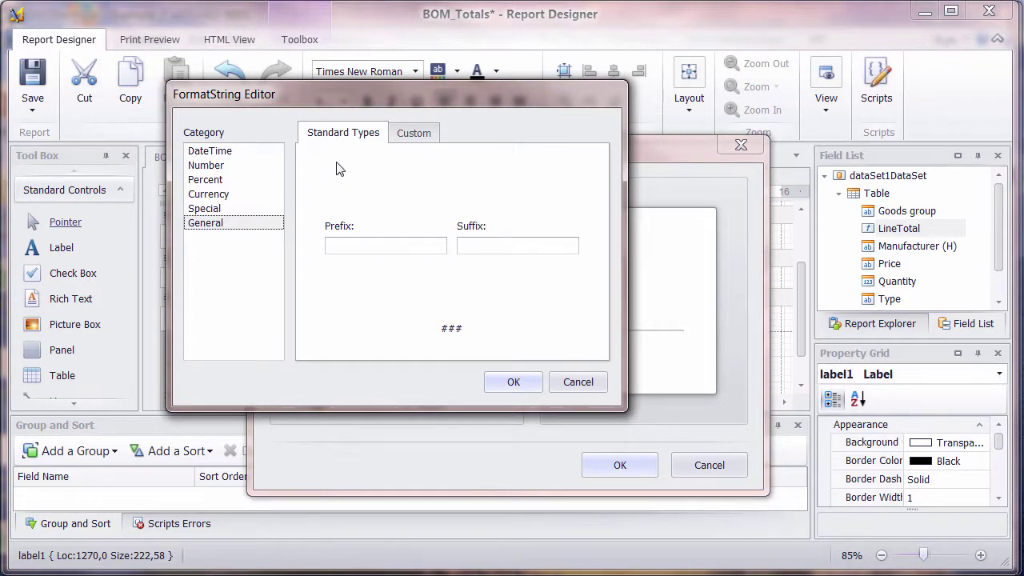
click(232, 195)
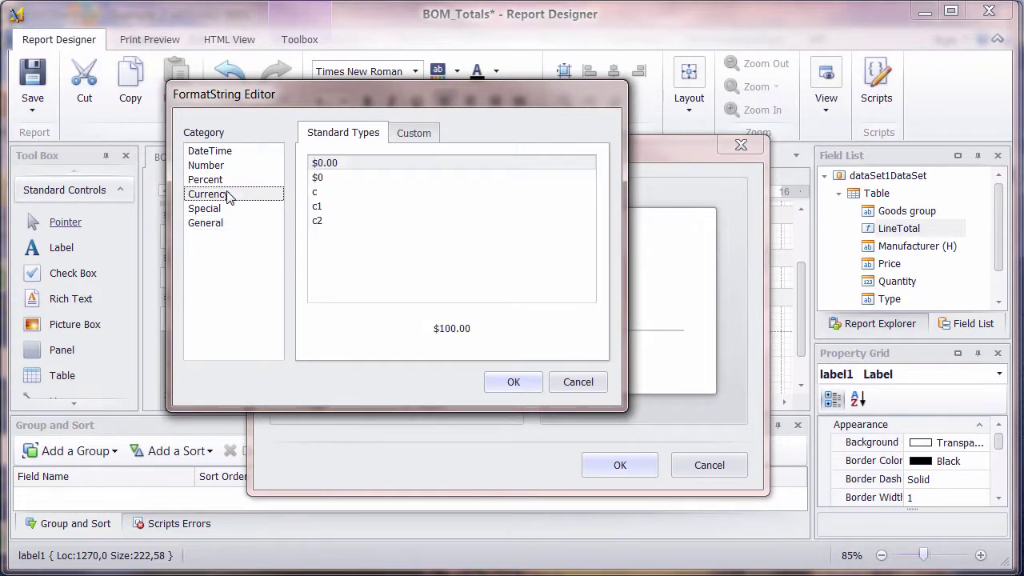
click(422, 136)
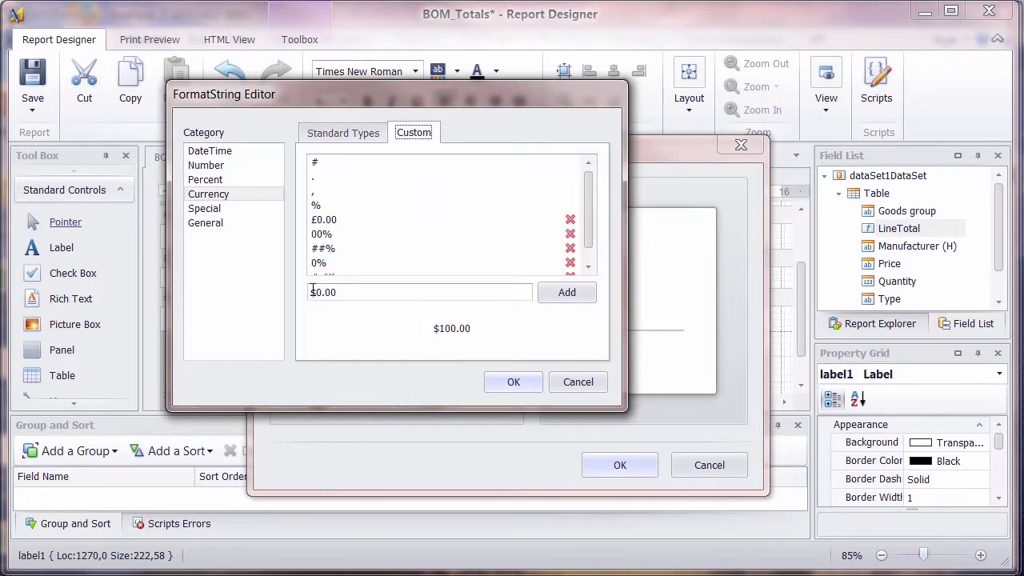
drag(316, 293, 306, 298)
text(£)
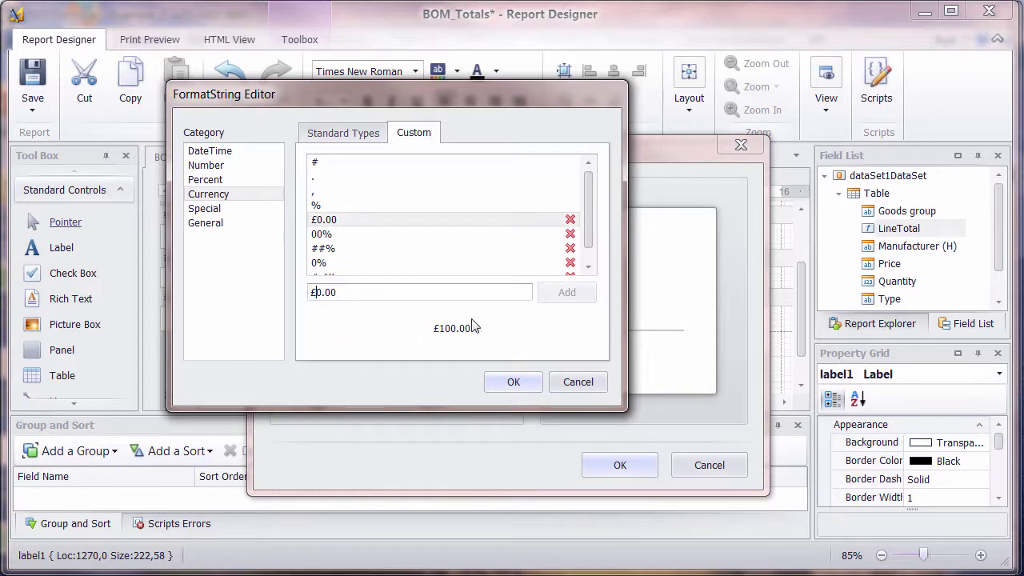
click(513, 381)
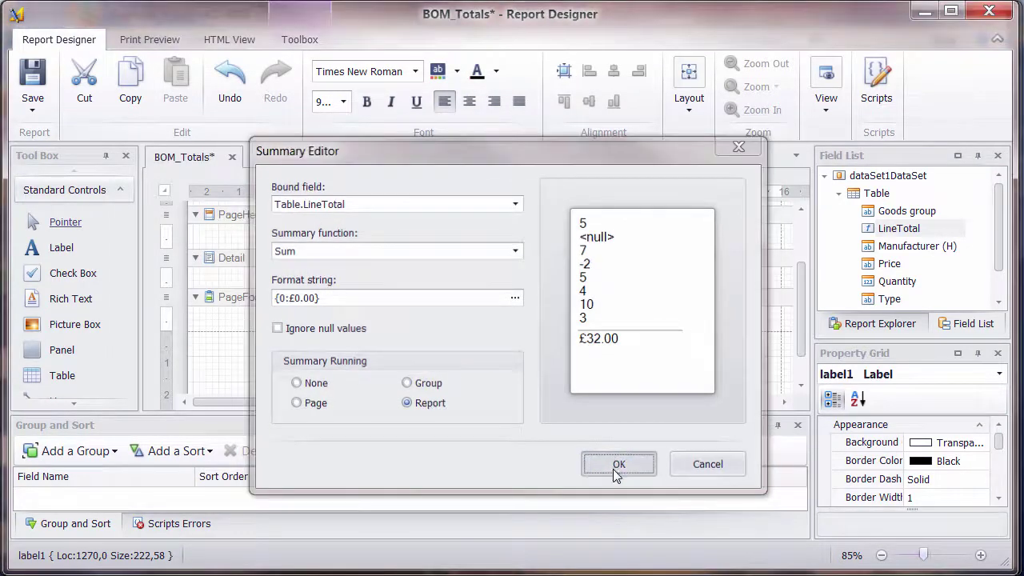
Apply the summary settings and check the £1792.70 footer total in Print Preview
click(613, 471)
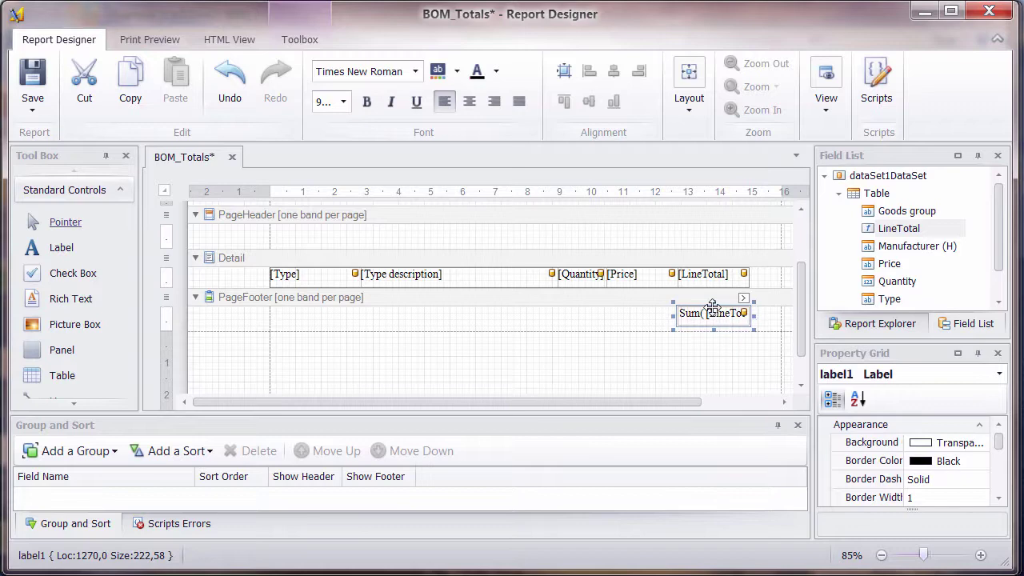
click(158, 41)
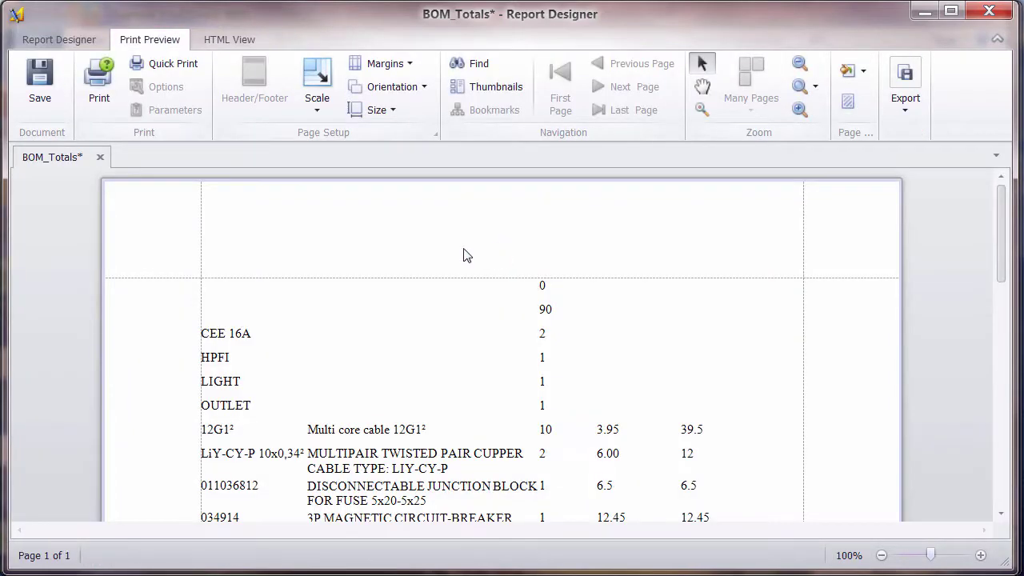
scroll(437, 281, down, 5)
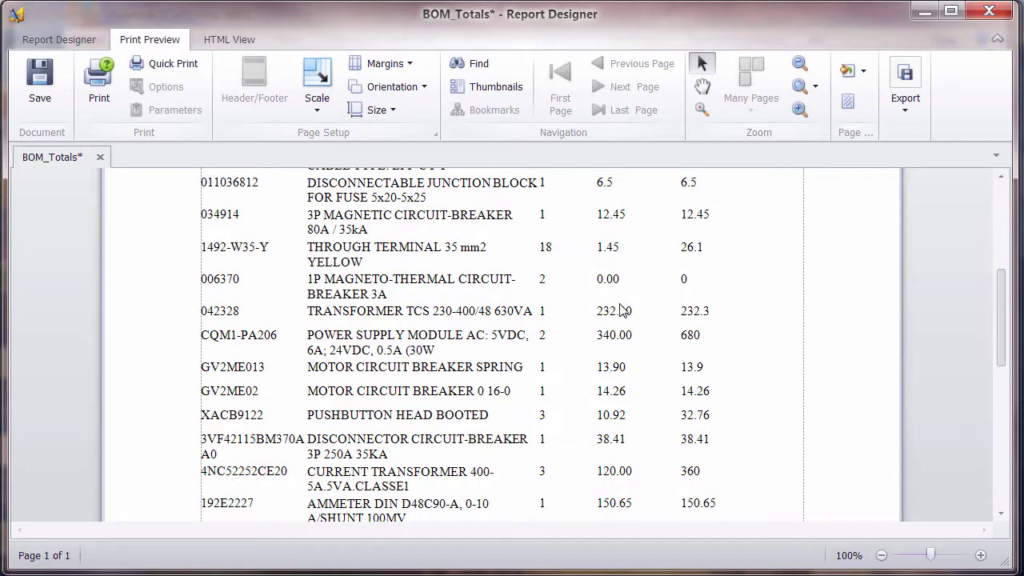
scroll(552, 324, down, 8)
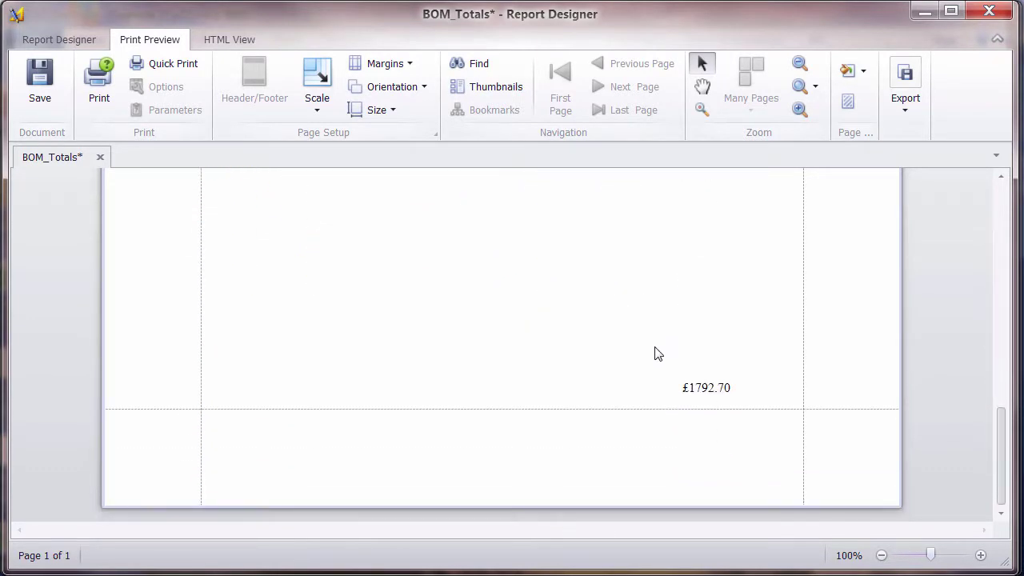
scroll(696, 400, up, 6)
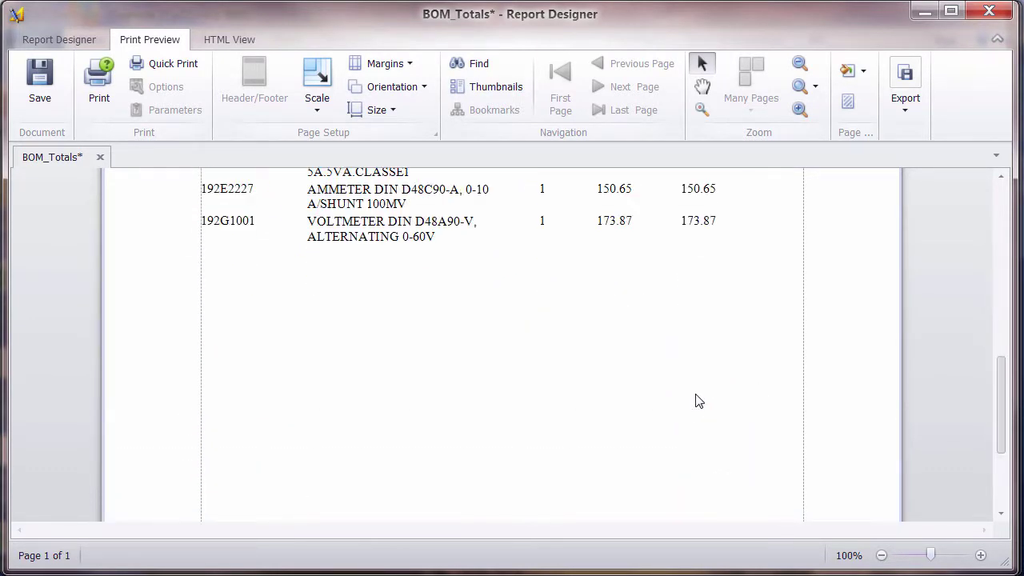